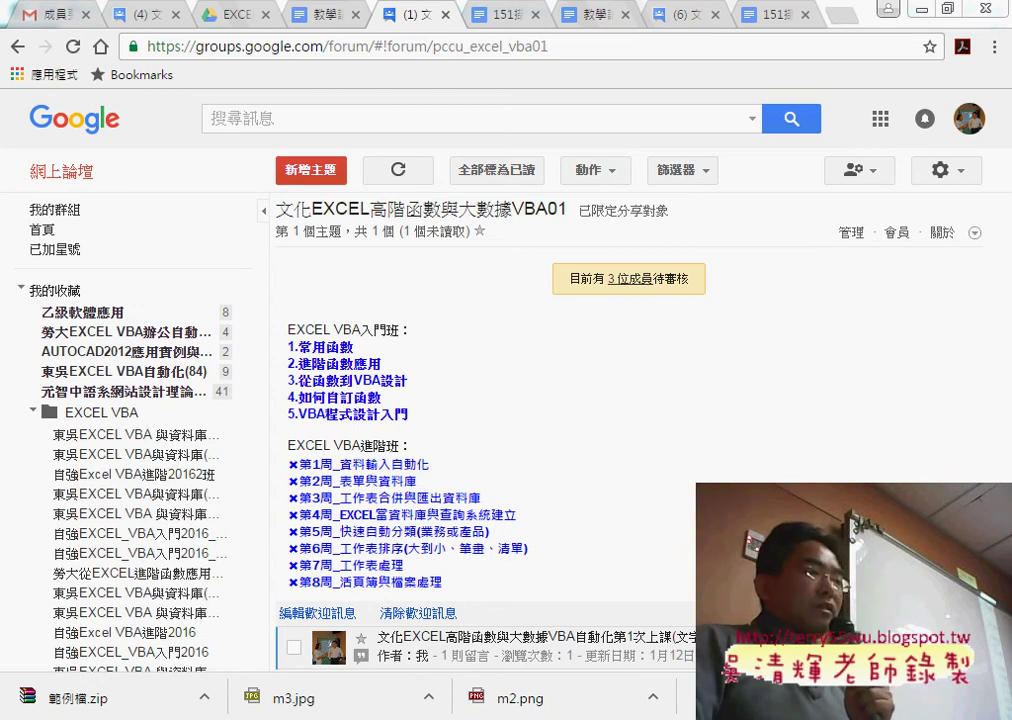
Step: Switch from Google Groups to the Excel workbook 151擷取括弧中字串.xlsx
{"action": "mouse_move", "coordinate": [526, 702]}
{"action": "left_click", "coordinate": [373, 640]}
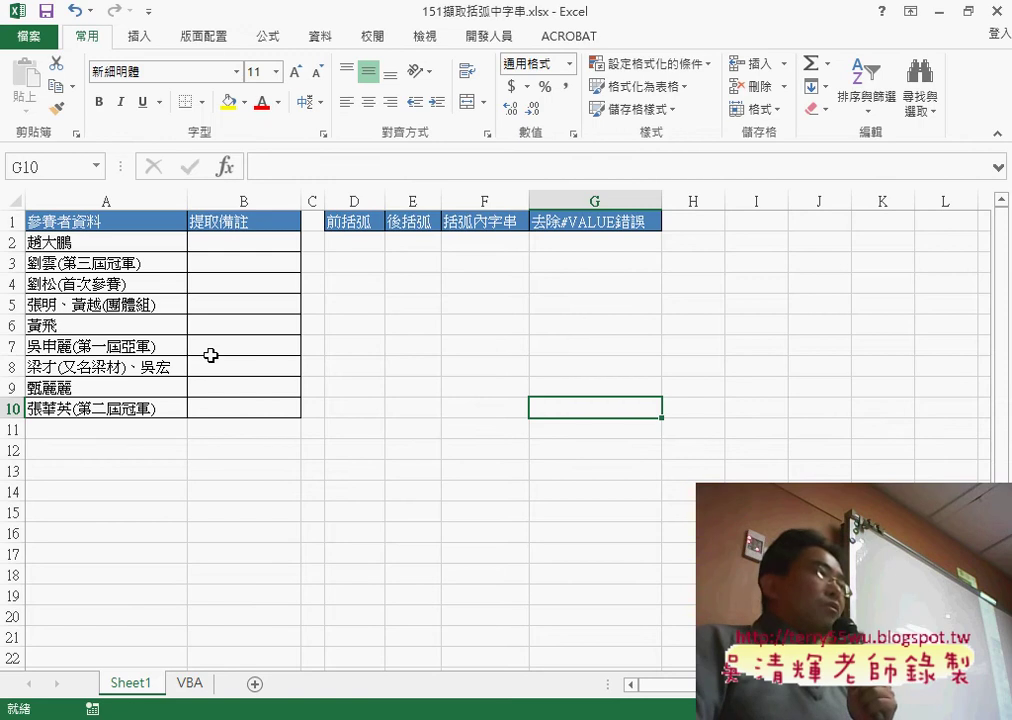
{"action": "left_click", "coordinate": [256, 246]}
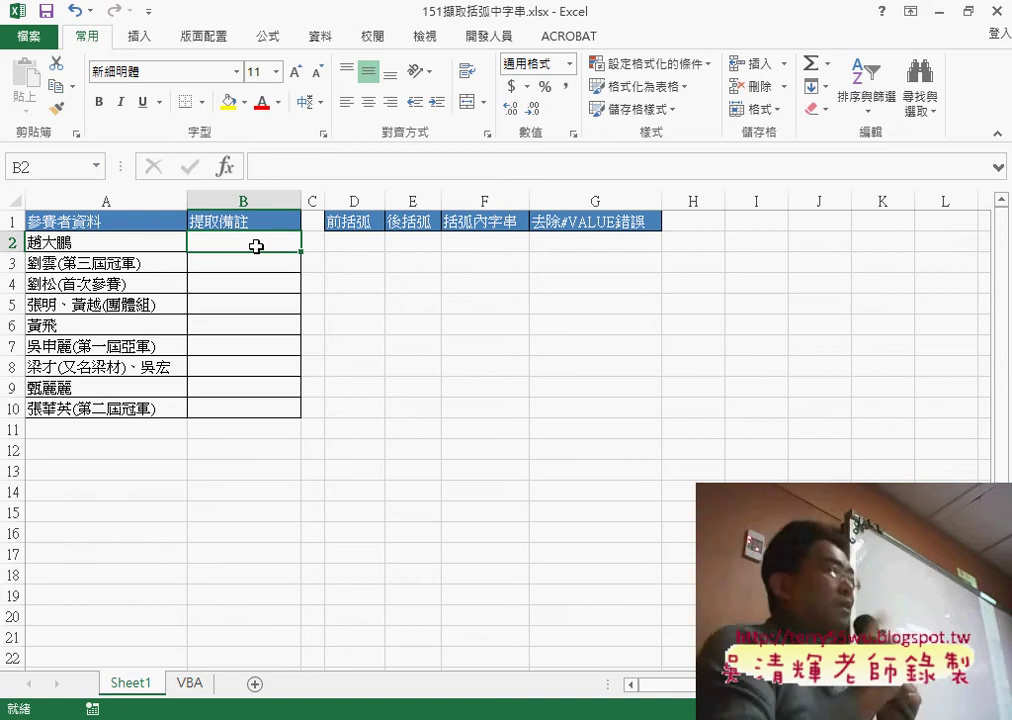
{"action": "left_click", "coordinate": [358, 245]}
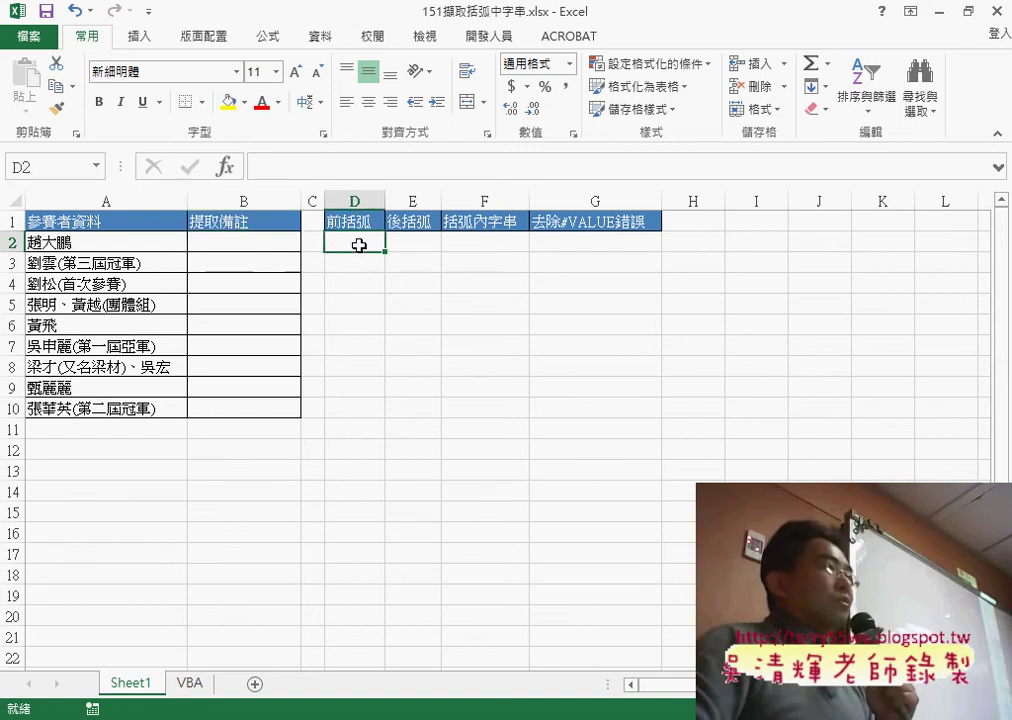
{"action": "left_click", "coordinate": [62, 243]}
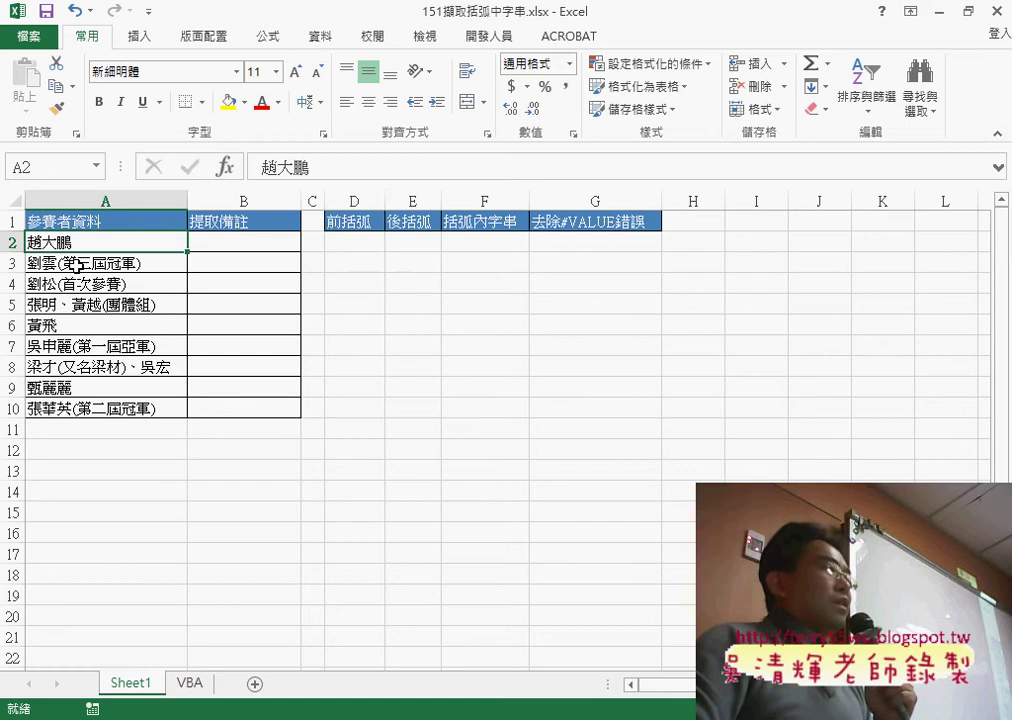
{"action": "left_click", "coordinate": [77, 265]}
{"action": "left_click", "coordinate": [374, 262]}
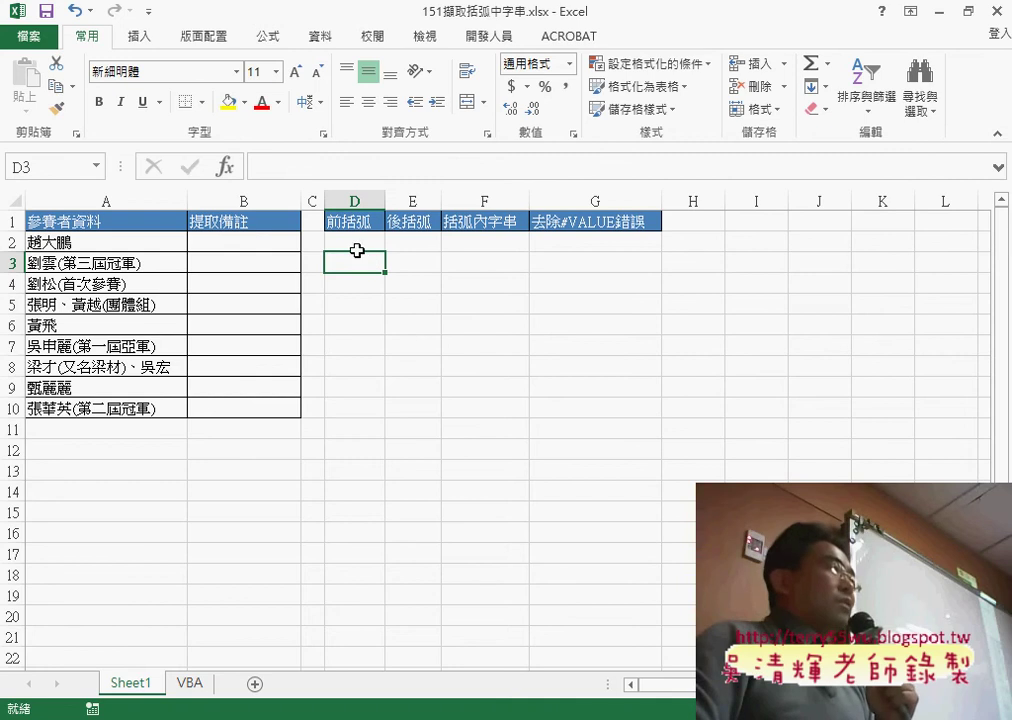
Step: Insert the FIND function into cell D3 from the Text category
{"action": "left_click", "coordinate": [225, 167]}
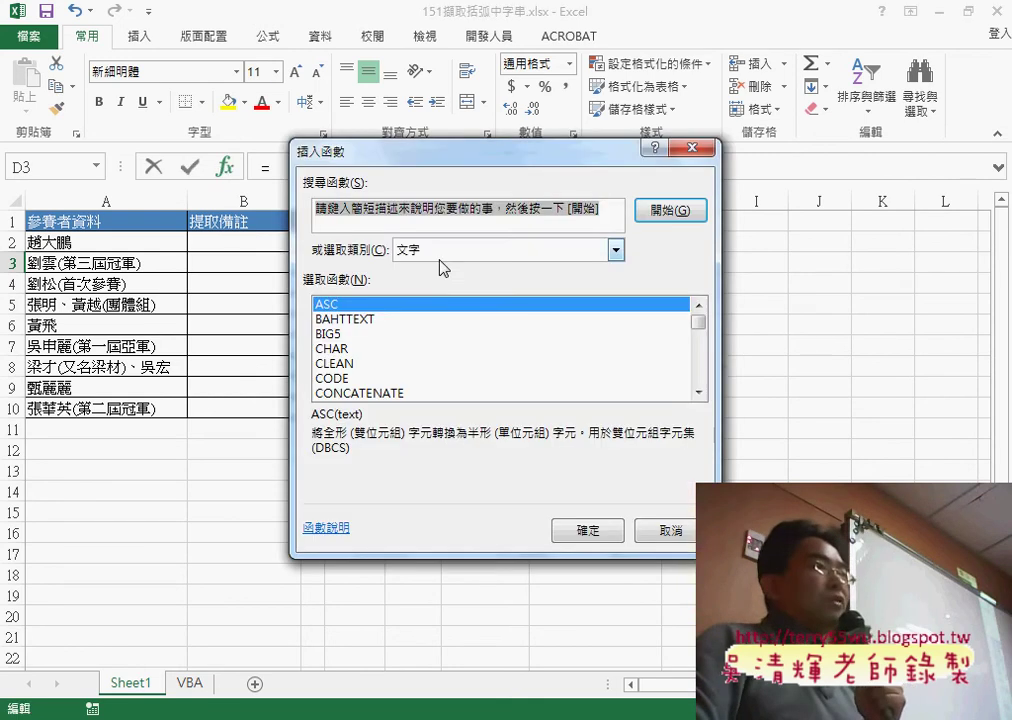
{"action": "left_click", "coordinate": [703, 378]}
{"action": "left_click", "coordinate": [703, 378]}
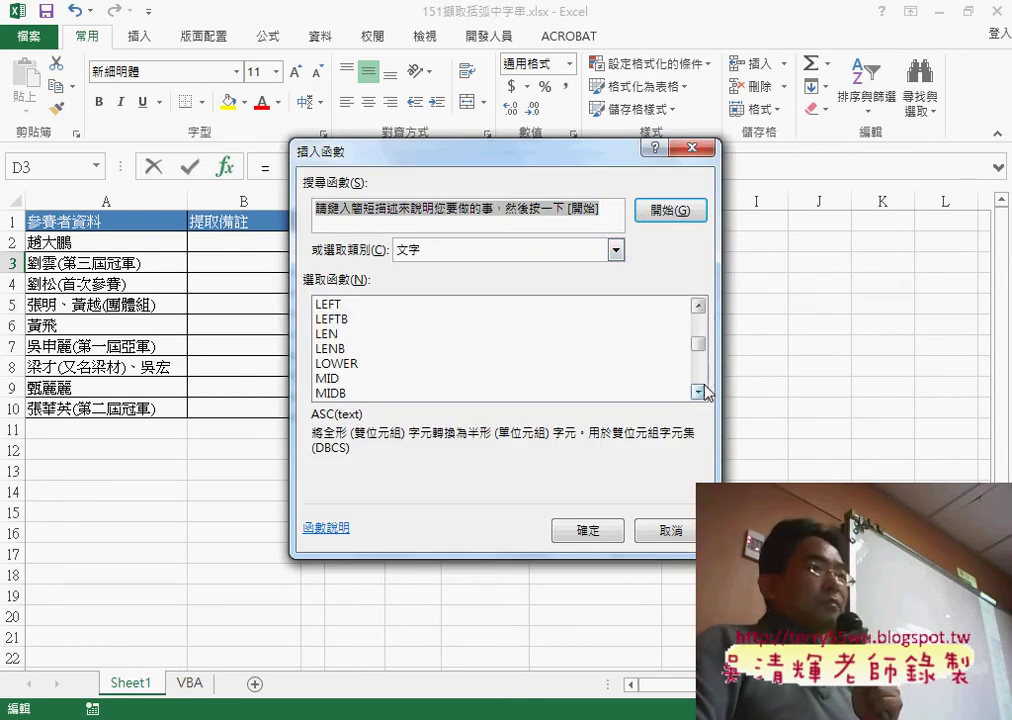
{"action": "left_click", "coordinate": [698, 307]}
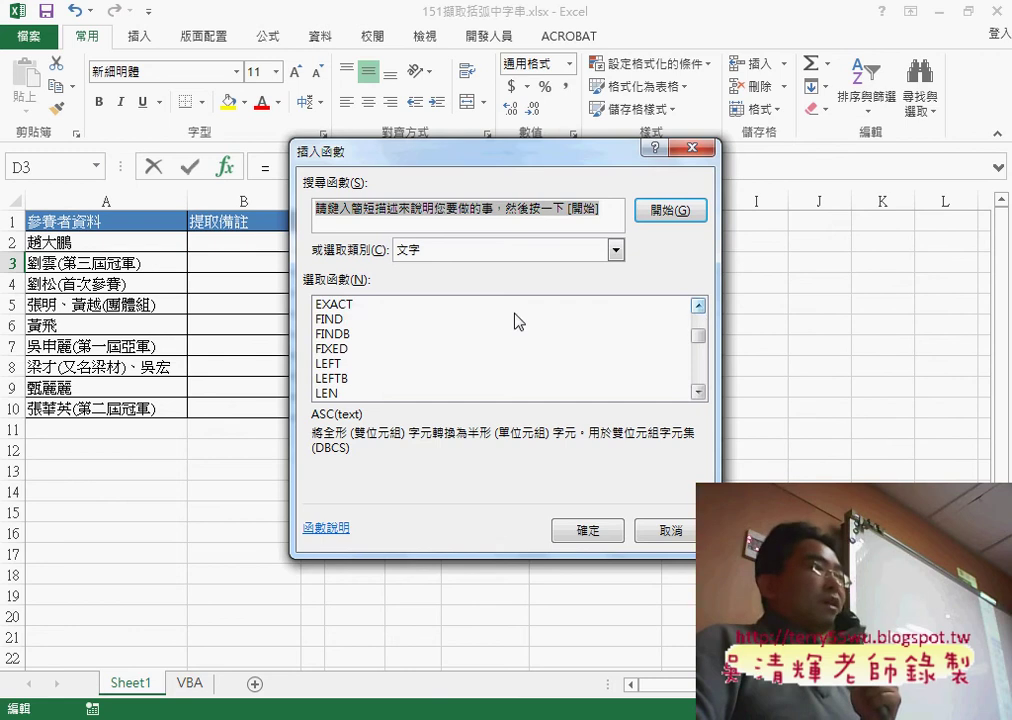
{"action": "left_click", "coordinate": [447, 320]}
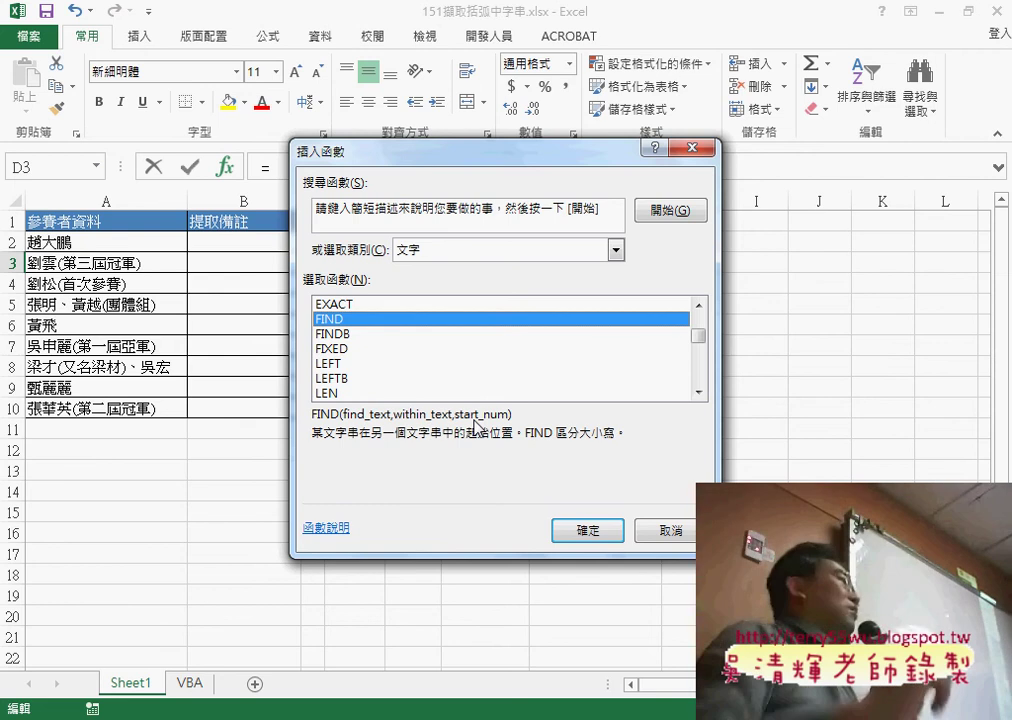
{"action": "left_click", "coordinate": [590, 531]}
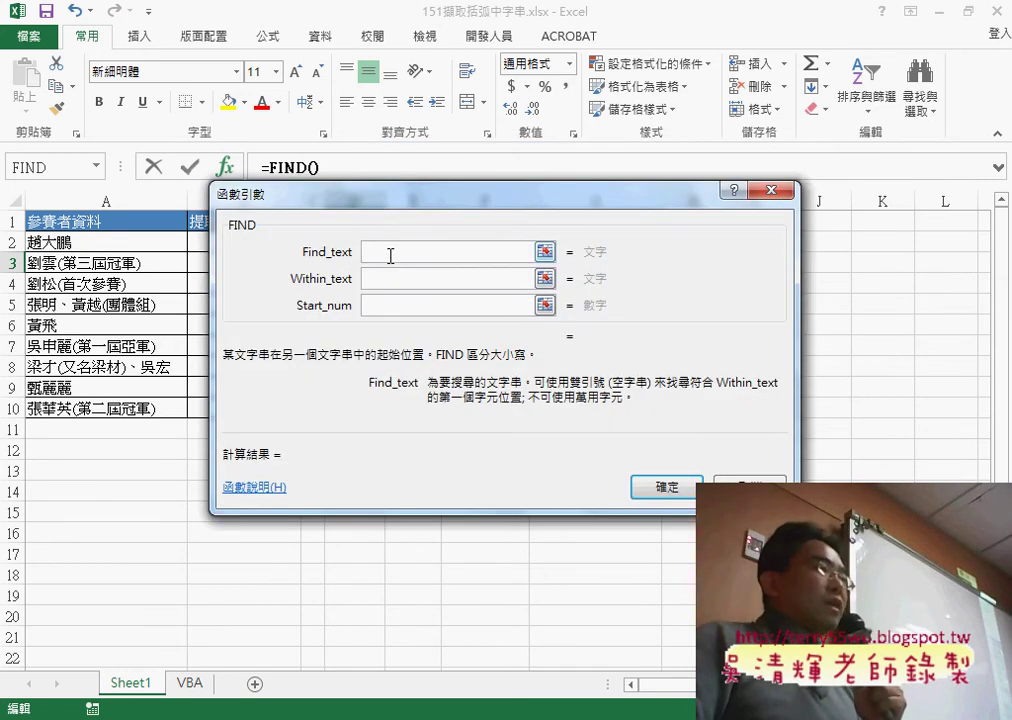
Step: Set FIND's arguments to "(" and A3, so D3 reads =FIND("(",A3) showing 3
{"action": "left_click_drag", "start_coordinate": [380, 213], "coordinate": [441, 293]}
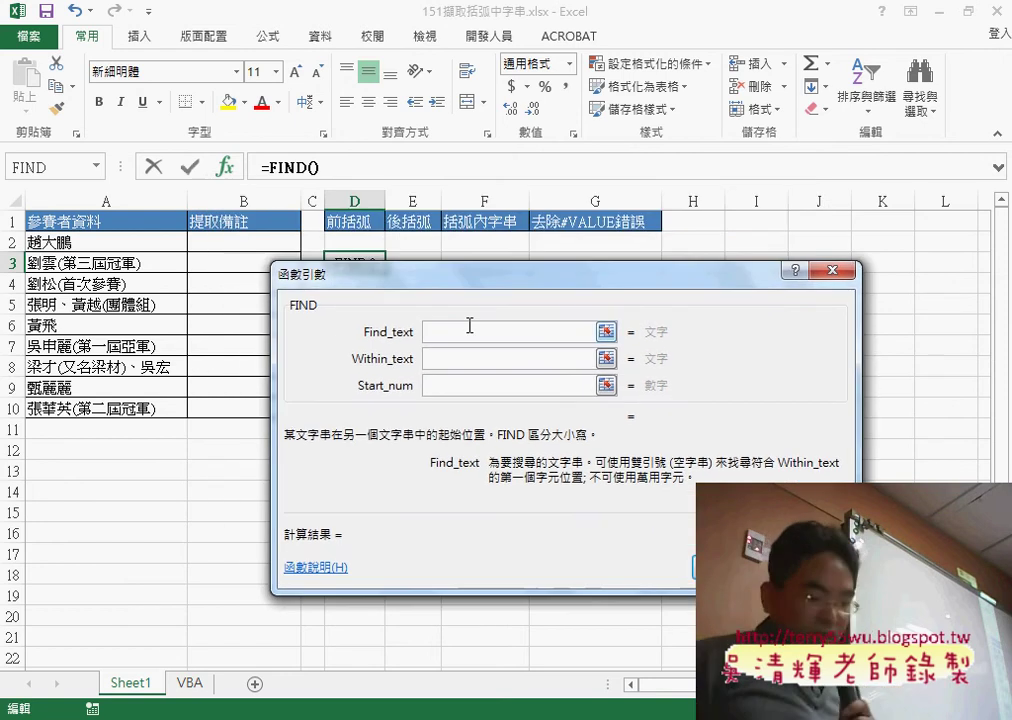
{"action": "type", "text": "("}
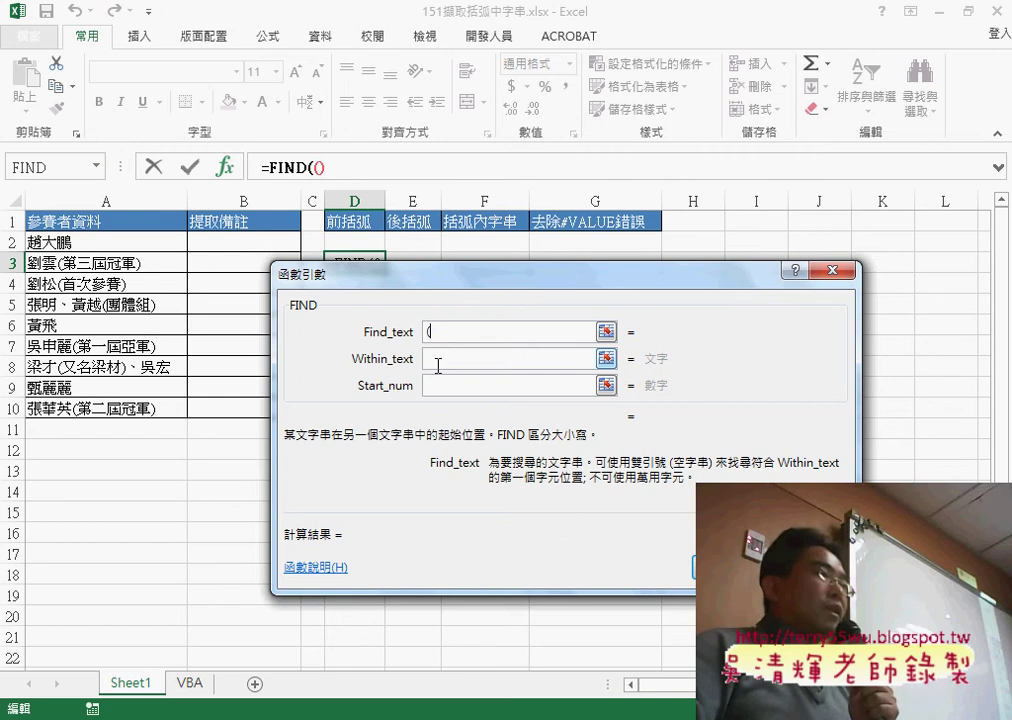
{"action": "left_click", "coordinate": [437, 360]}
{"action": "left_click", "coordinate": [432, 333]}
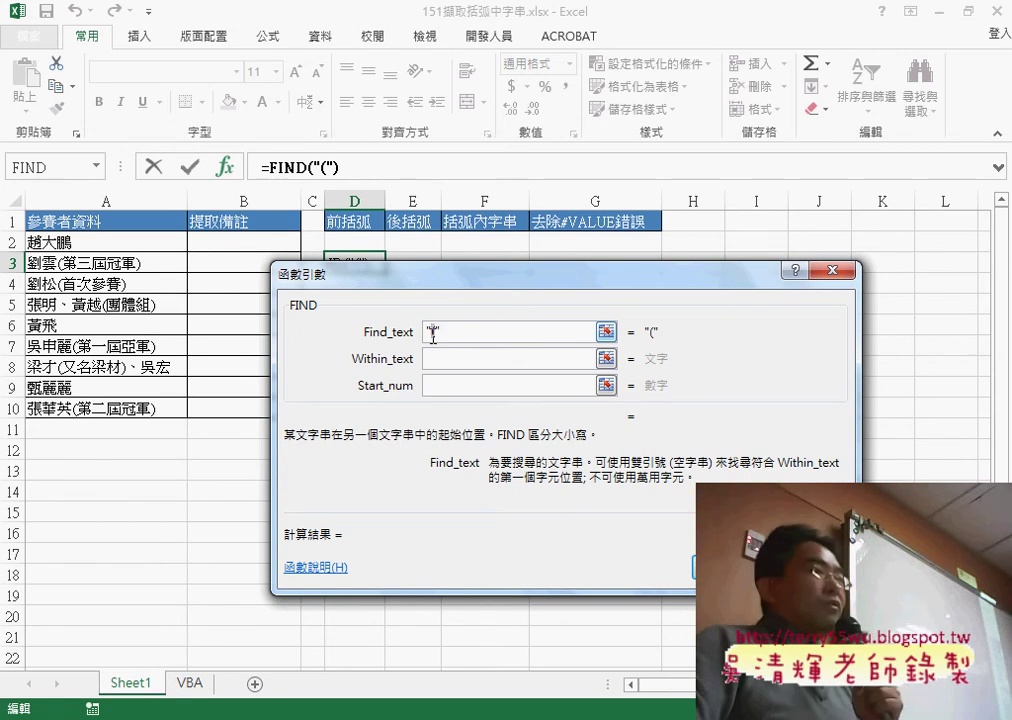
{"action": "left_click", "coordinate": [441, 362]}
{"action": "left_click", "coordinate": [113, 264]}
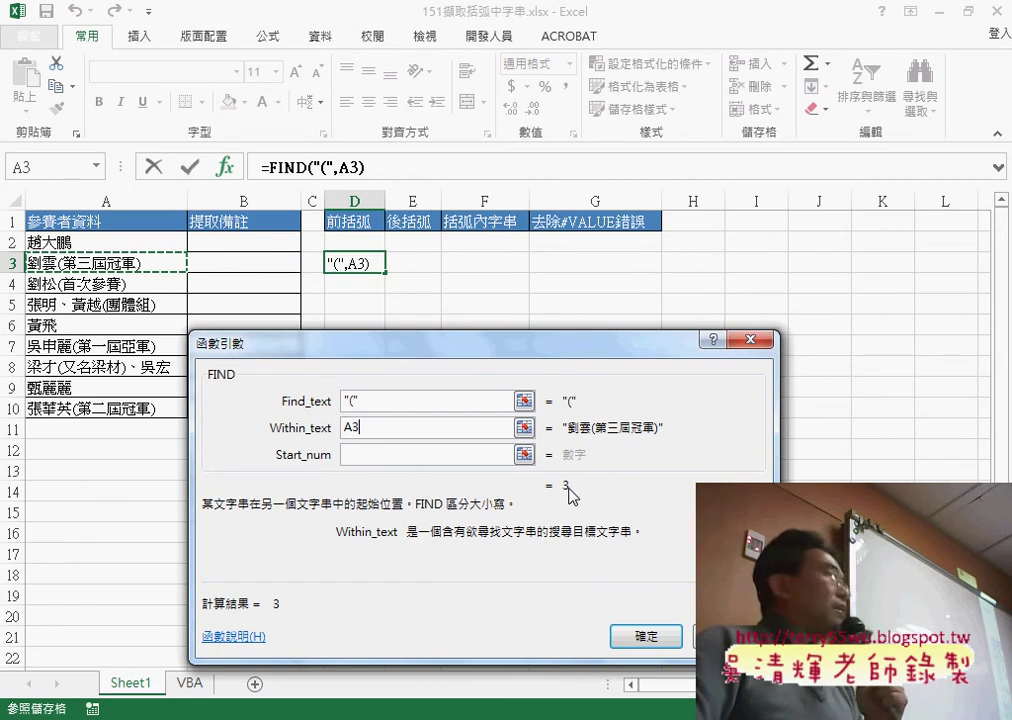
{"action": "left_click", "coordinate": [645, 637]}
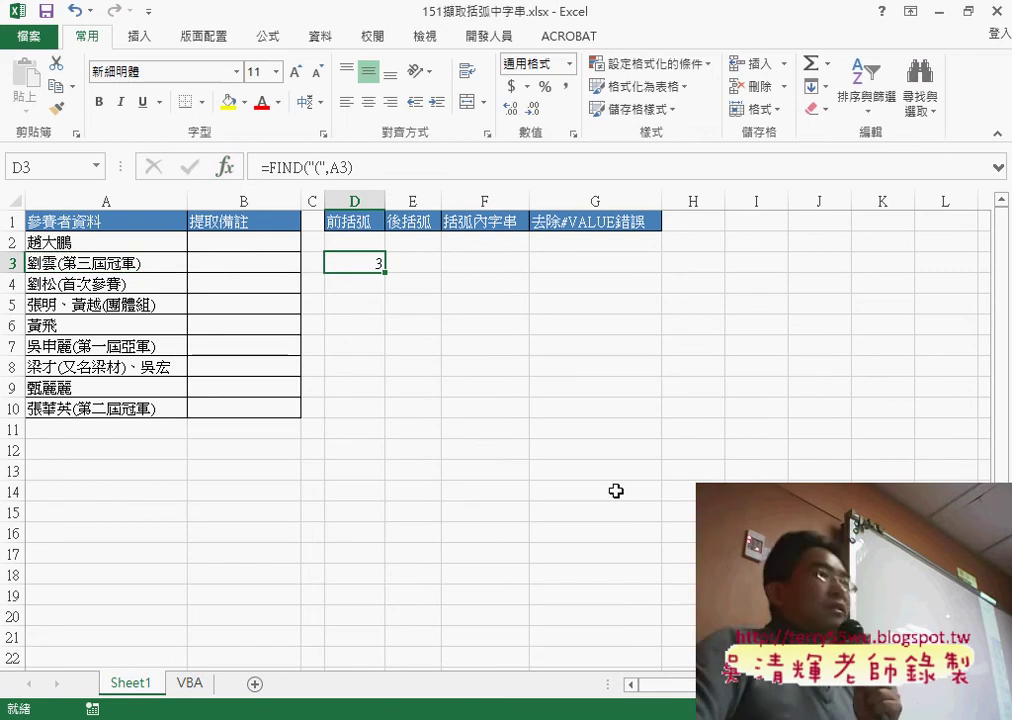
Step: Copy D3's =FIND("(",A3) formula text from the formula bar
{"action": "left_click", "coordinate": [420, 268]}
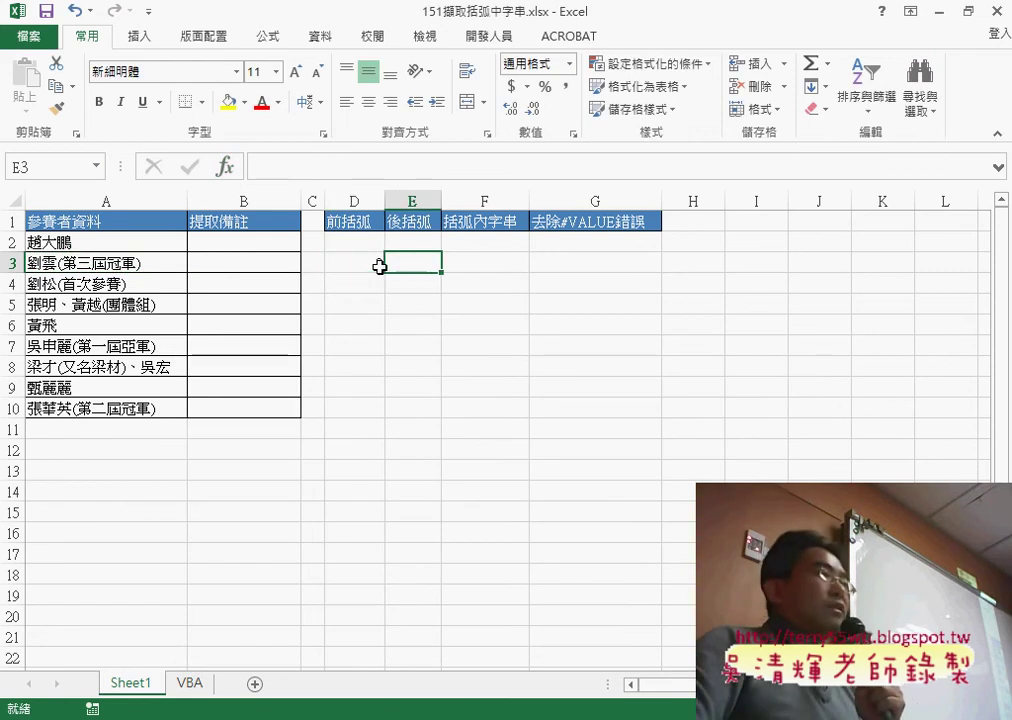
{"action": "left_click", "coordinate": [380, 267]}
{"action": "left_click", "coordinate": [288, 168]}
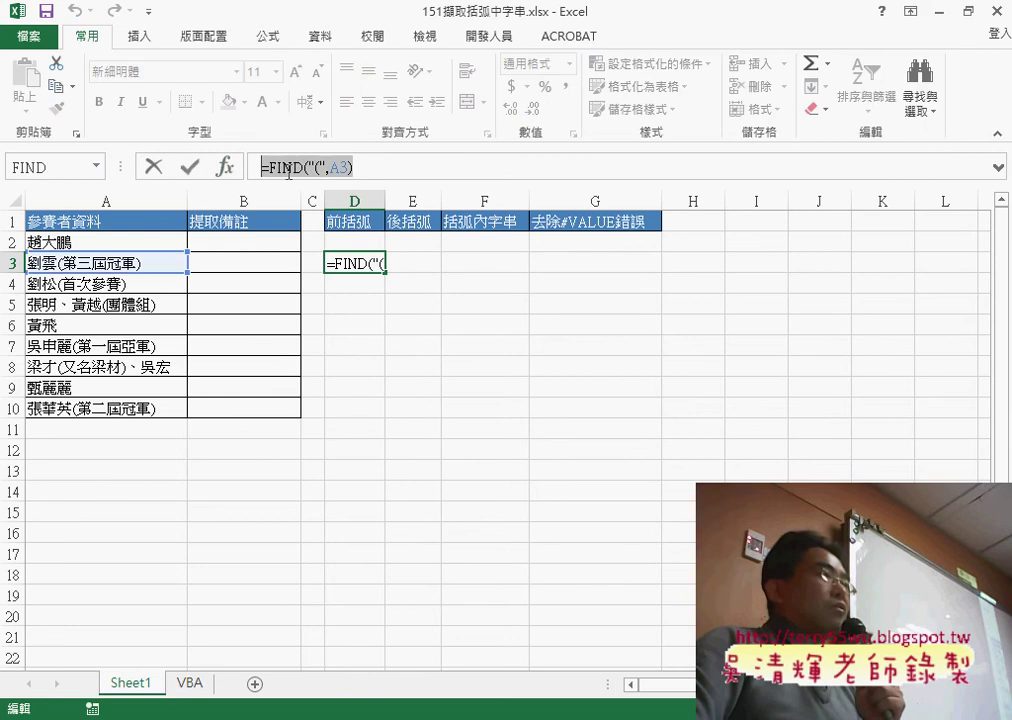
{"action": "right_click", "coordinate": [288, 168]}
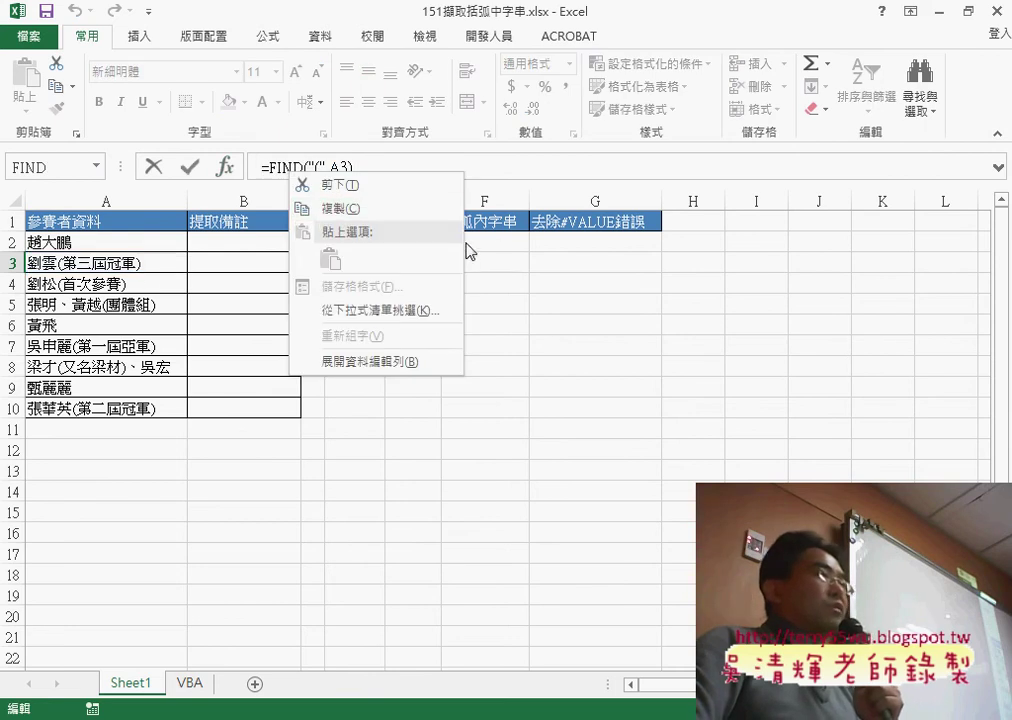
{"action": "left_click", "coordinate": [369, 212]}
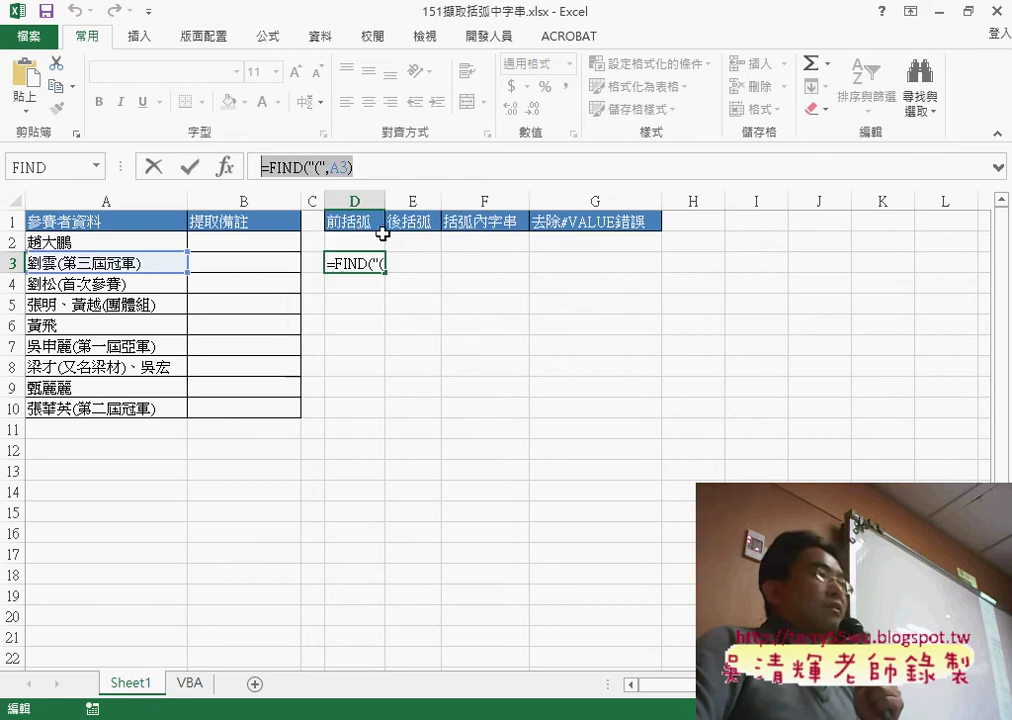
Step: Paste the formula into E3 and change "(" to ")", giving =FIND(")",A3) showing 9
{"action": "left_click", "coordinate": [190, 167]}
{"action": "left_click", "coordinate": [419, 259]}
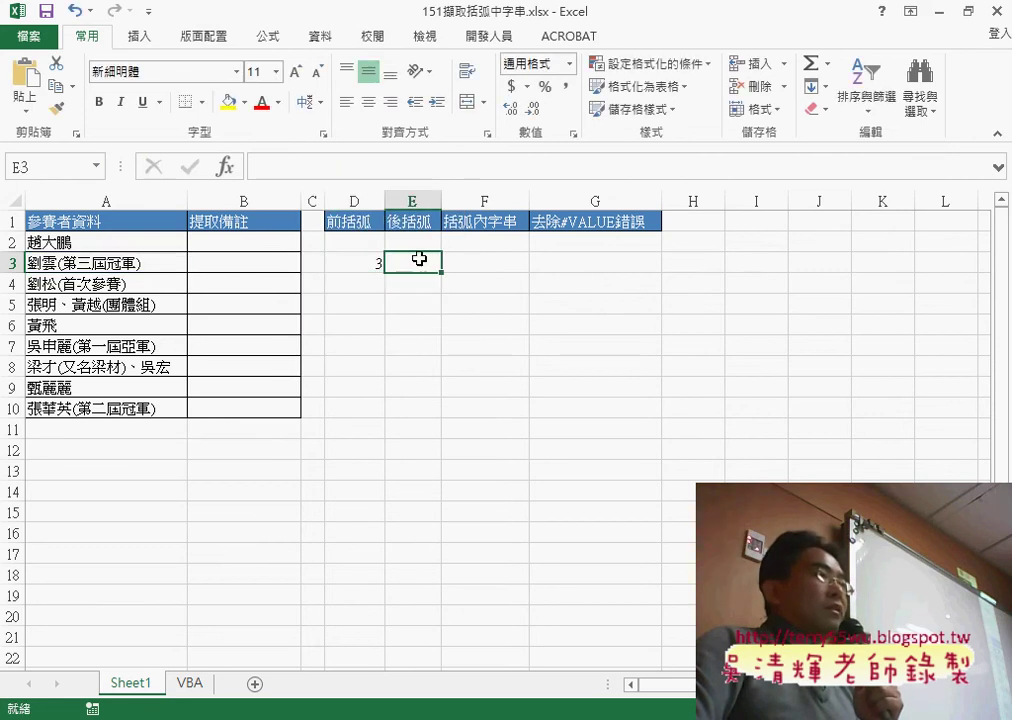
{"action": "right_click", "coordinate": [300, 167]}
{"action": "left_click", "coordinate": [320, 254]}
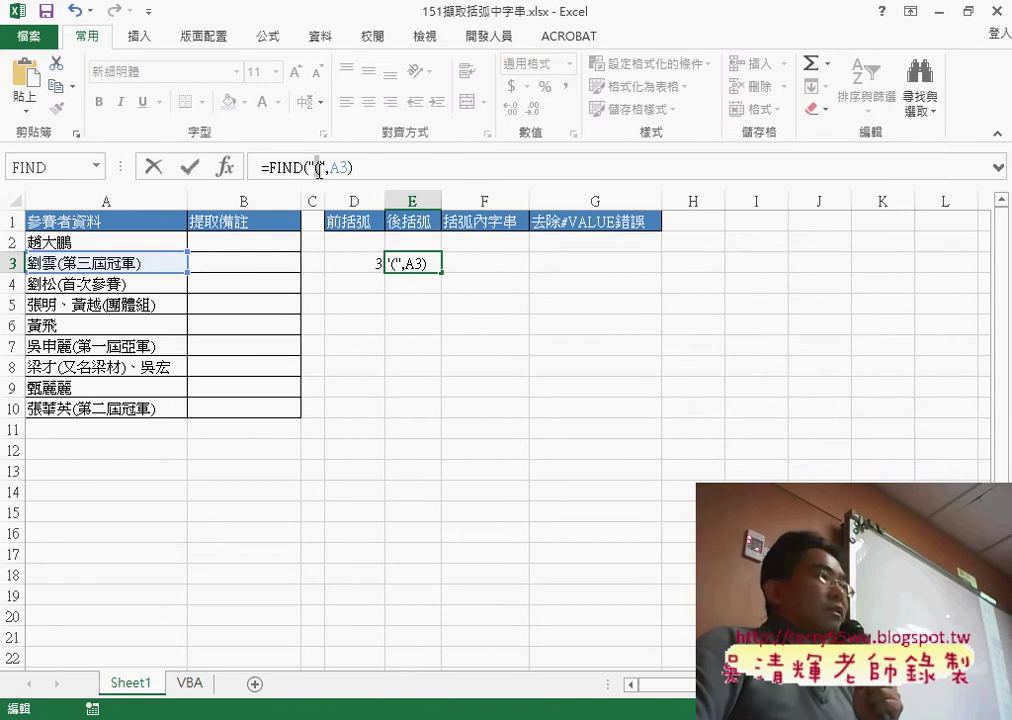
{"action": "left_click", "coordinate": [318, 168]}
{"action": "key", "text": "BackSpace"}
{"action": "type", "text": ")"}
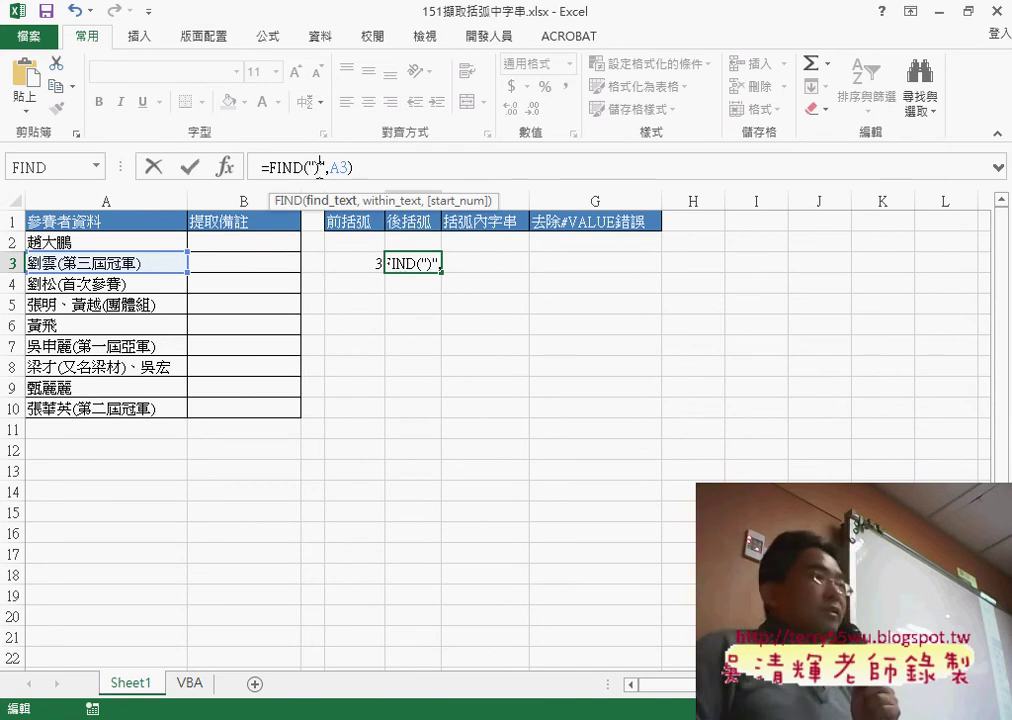
{"action": "left_click", "coordinate": [190, 170]}
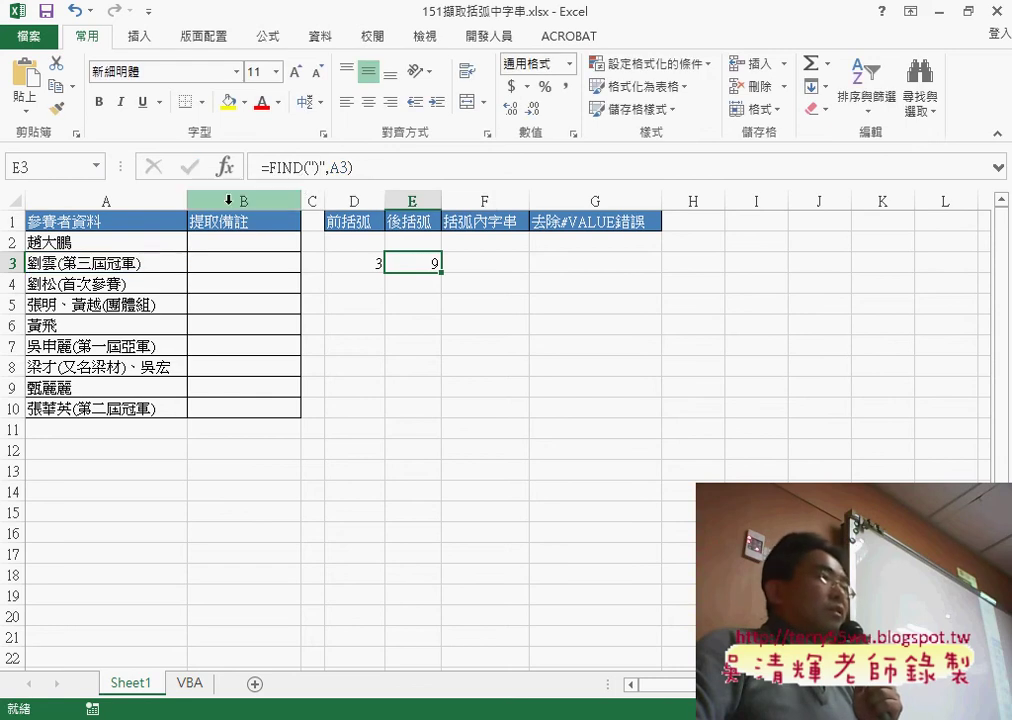
{"action": "left_click", "coordinate": [358, 263]}
Step: Insert the MID function into F3 with A3 as its Text argument
{"action": "left_click", "coordinate": [402, 263]}
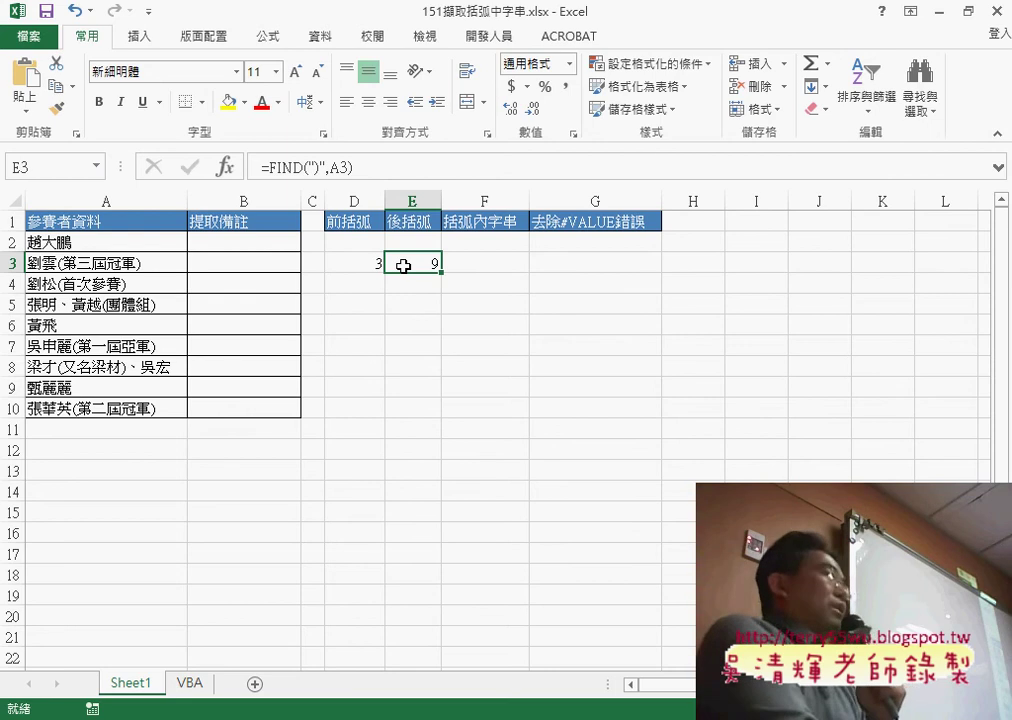
{"action": "left_click", "coordinate": [480, 265]}
{"action": "left_click", "coordinate": [236, 166]}
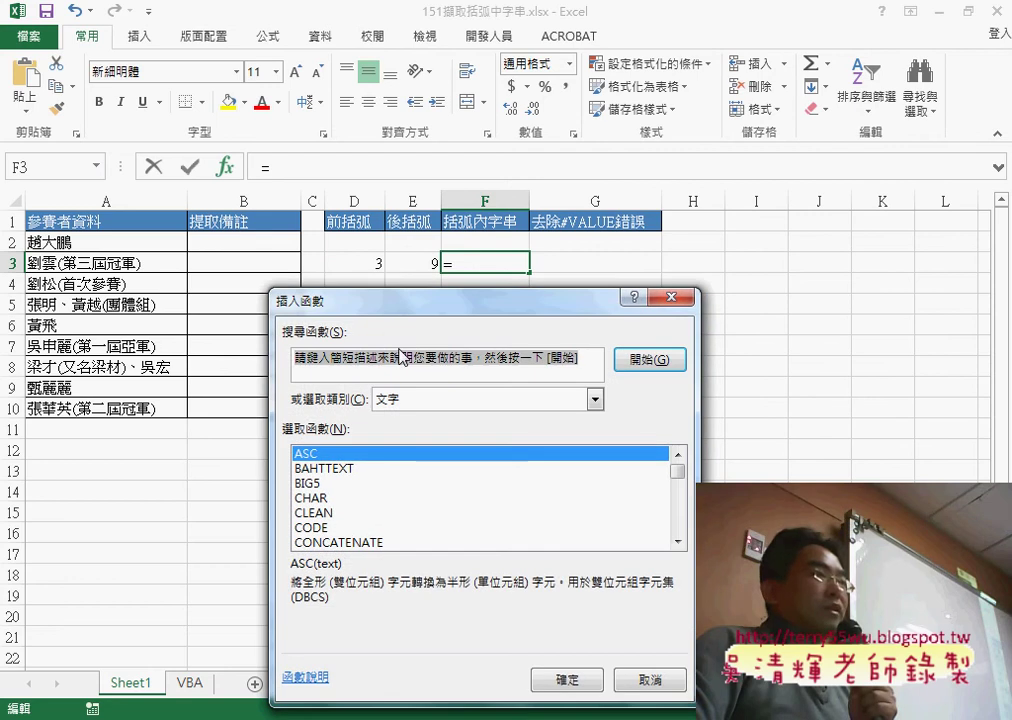
{"action": "left_click_drag", "start_coordinate": [380, 240], "coordinate": [595, 193]}
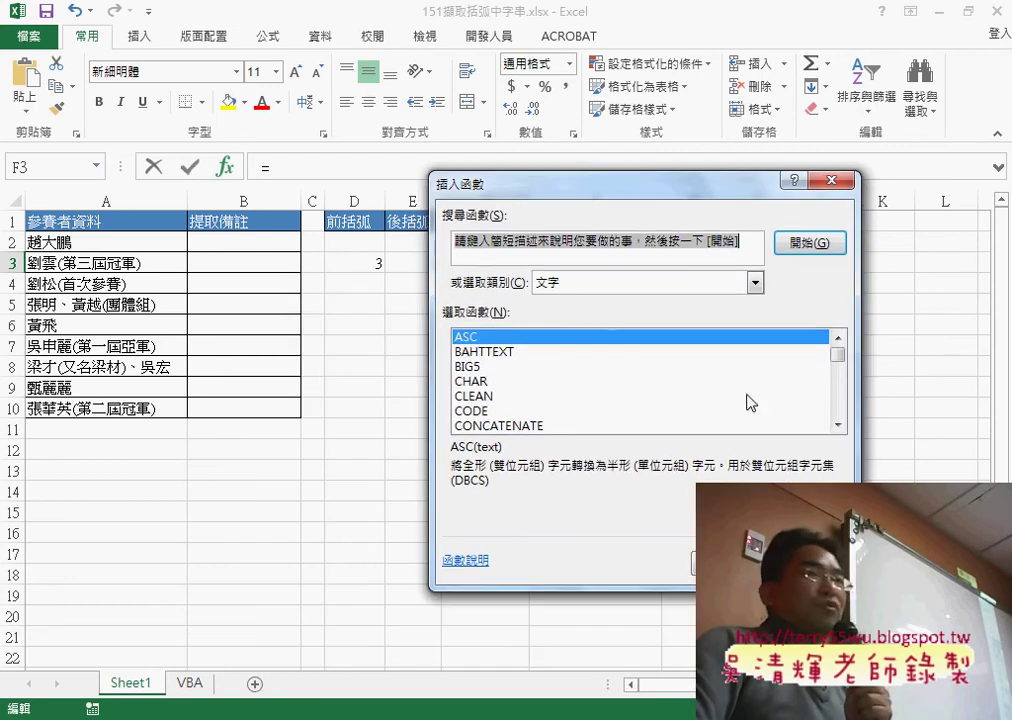
{"action": "scroll", "coordinate": [775, 408], "scroll_direction": "down", "scroll_amount": 2}
{"action": "scroll", "coordinate": [841, 410], "scroll_direction": "down", "scroll_amount": 2}
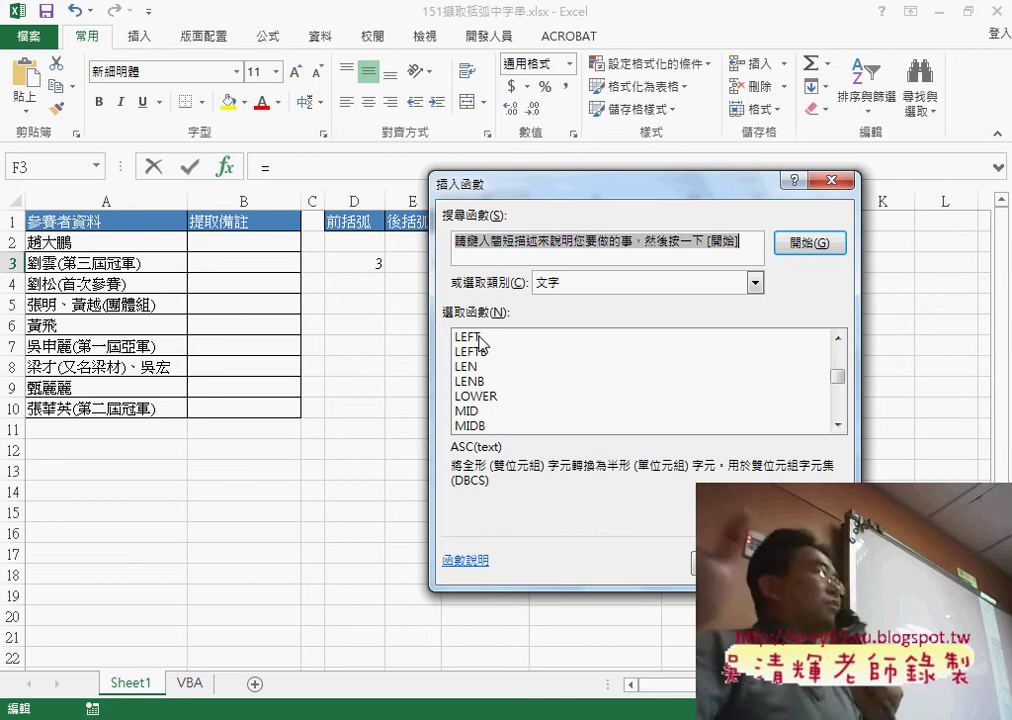
{"action": "left_click", "coordinate": [505, 411]}
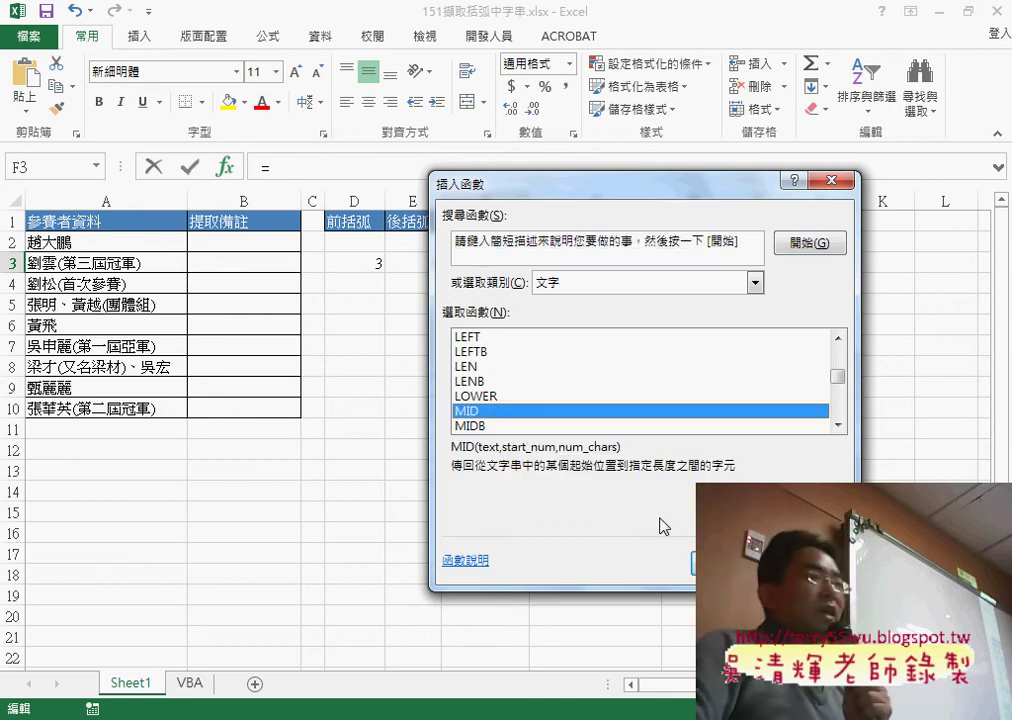
{"action": "left_click", "coordinate": [728, 564]}
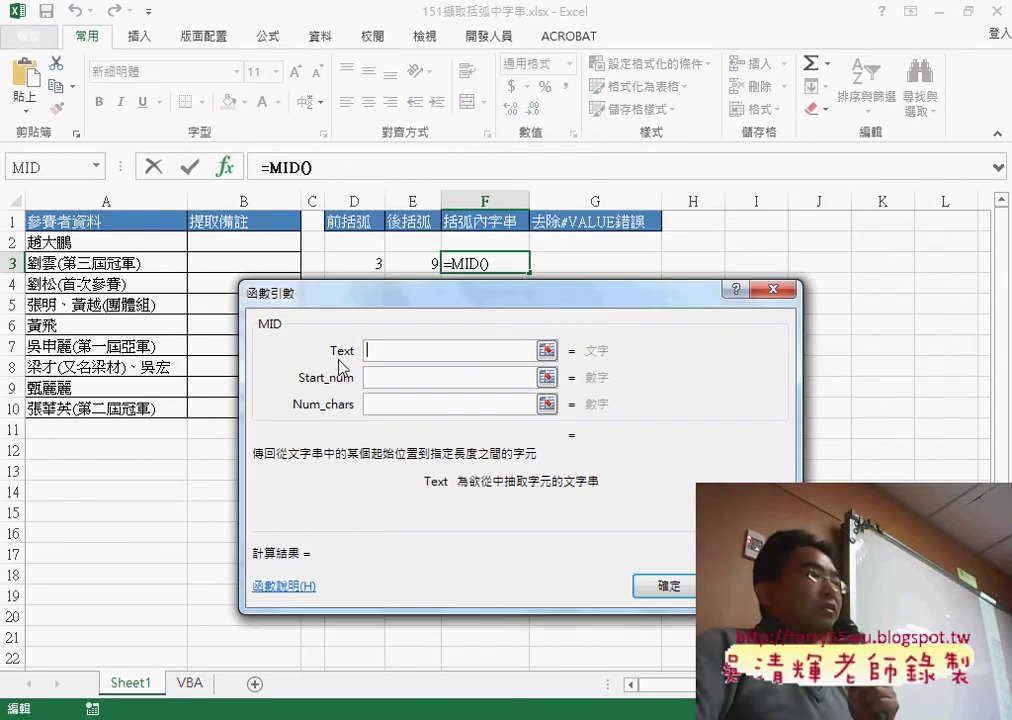
{"action": "left_click", "coordinate": [113, 267]}
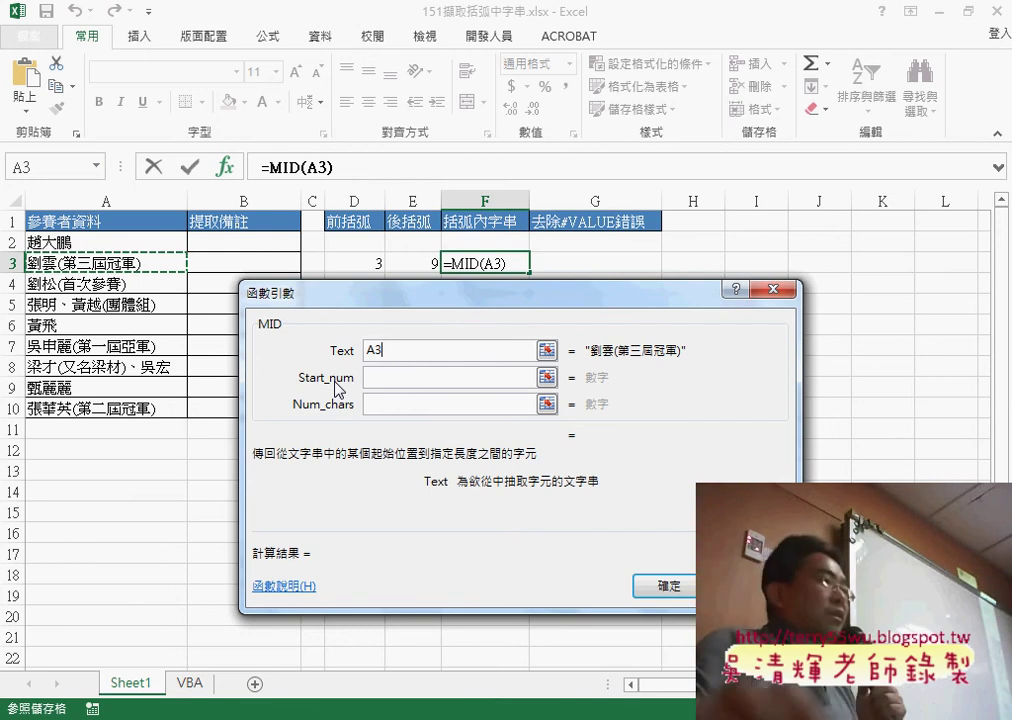
Step: Set MID's Start_num to D3+1 and Num_chars to E3-D3-1, returning 第三屆冠軍
{"action": "left_click", "coordinate": [381, 376]}
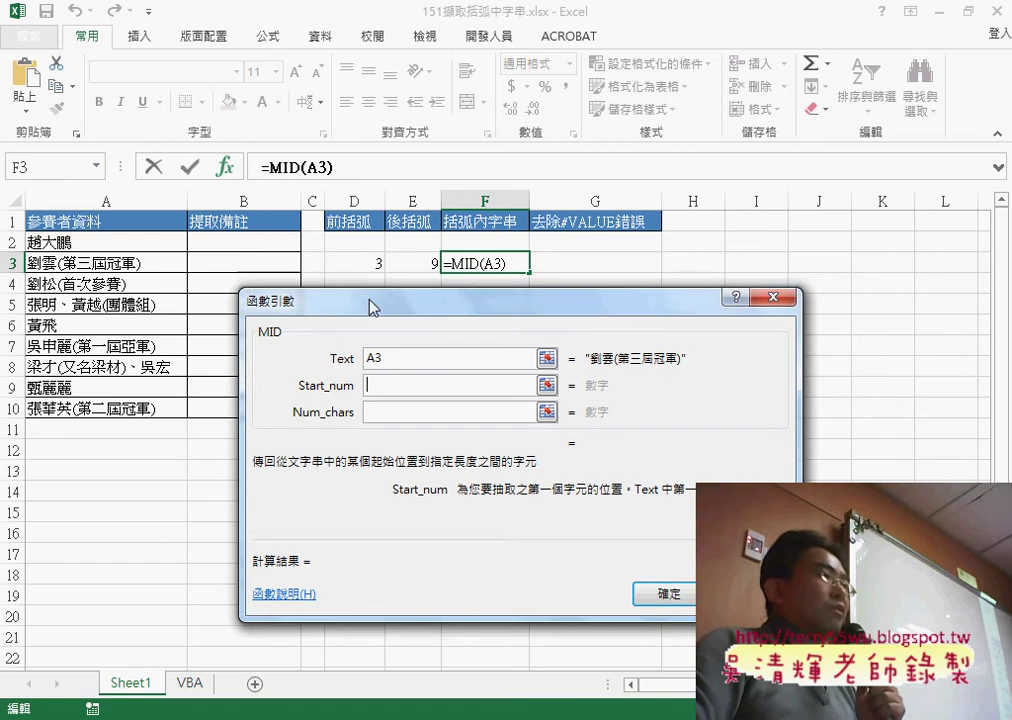
{"action": "left_click_drag", "start_coordinate": [373, 283], "coordinate": [365, 342]}
{"action": "left_click", "coordinate": [368, 266]}
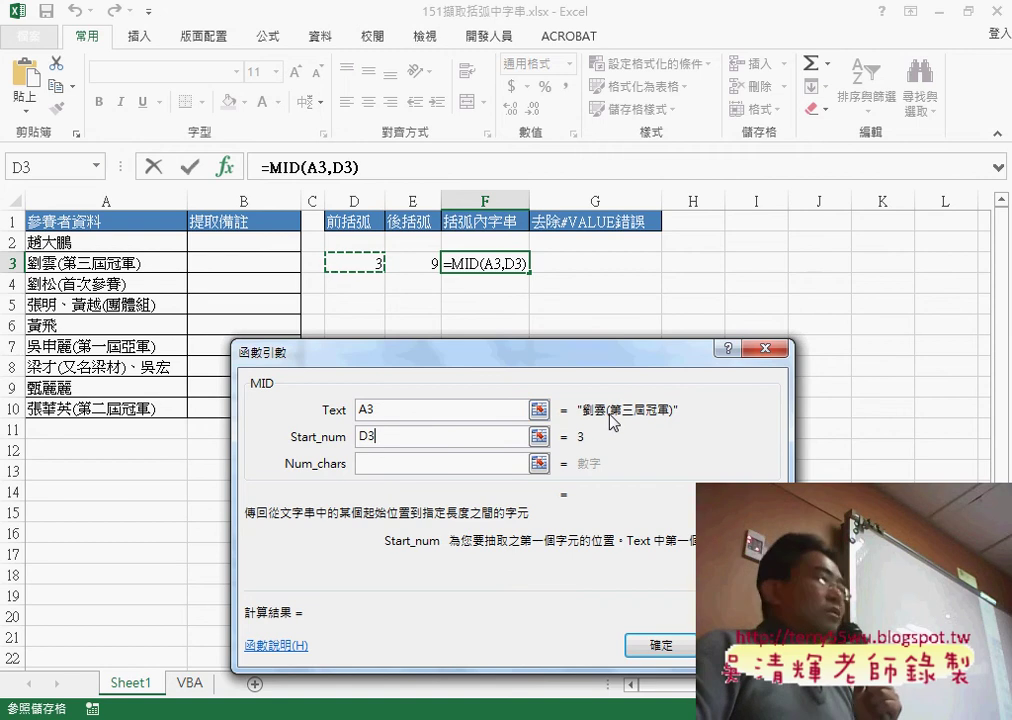
{"action": "type", "text": "+"}
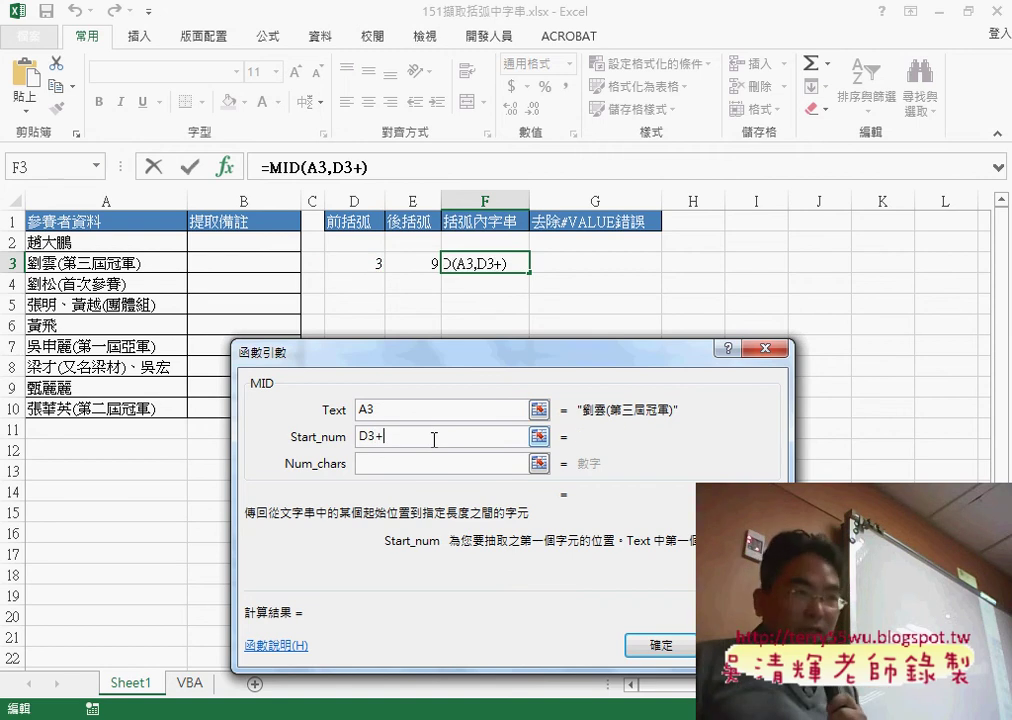
{"action": "type", "text": "1"}
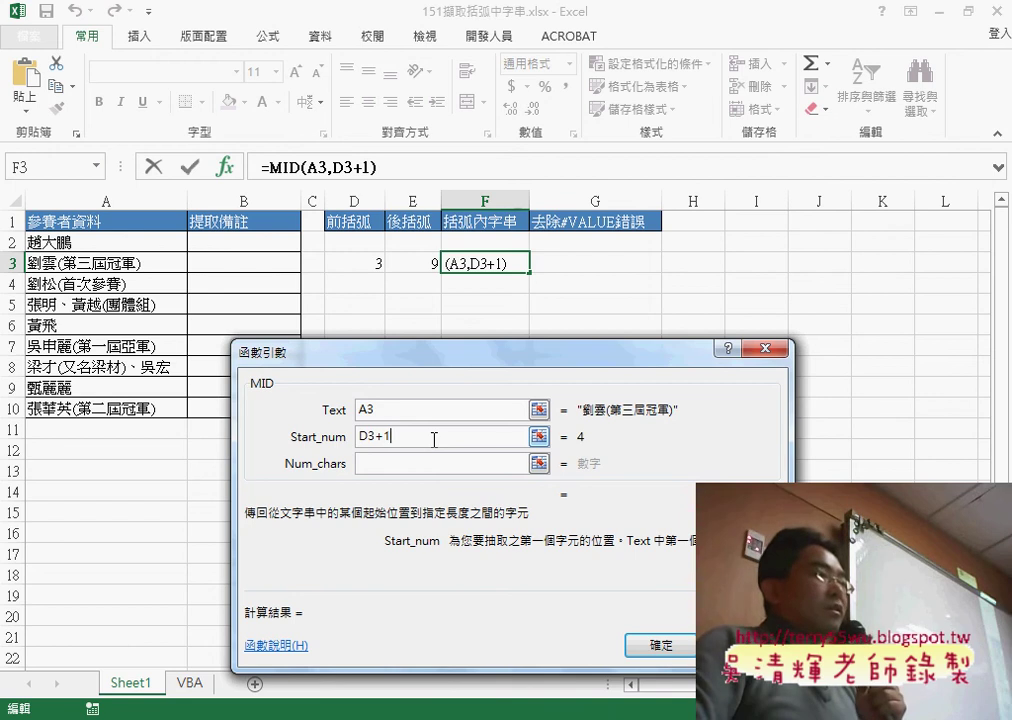
{"action": "left_click", "coordinate": [413, 463]}
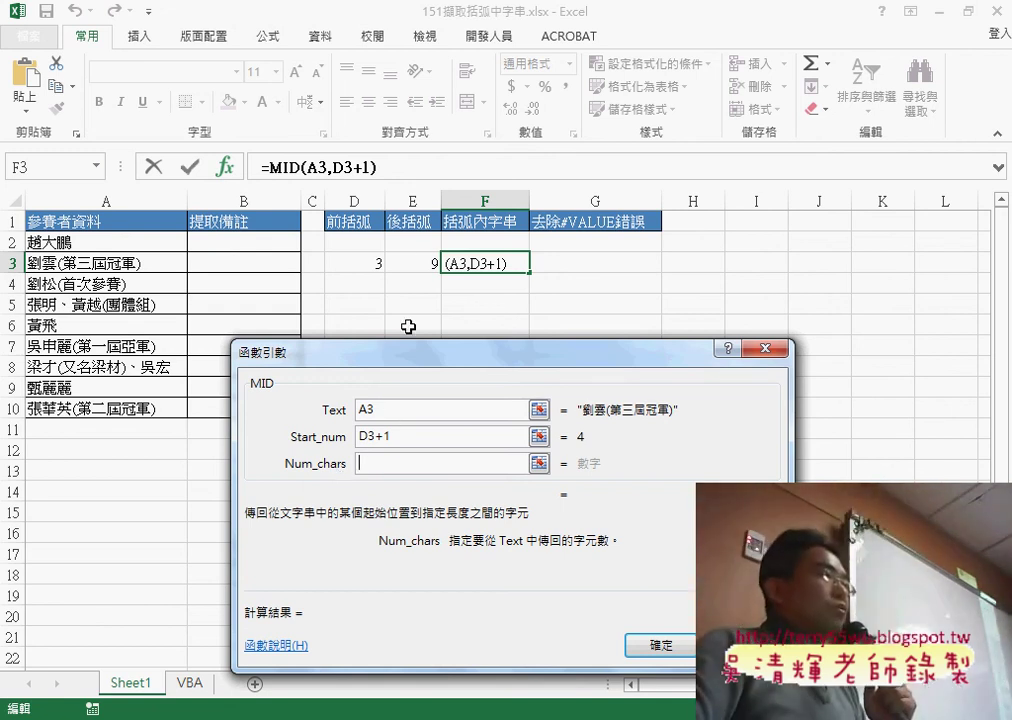
{"action": "left_click", "coordinate": [424, 260]}
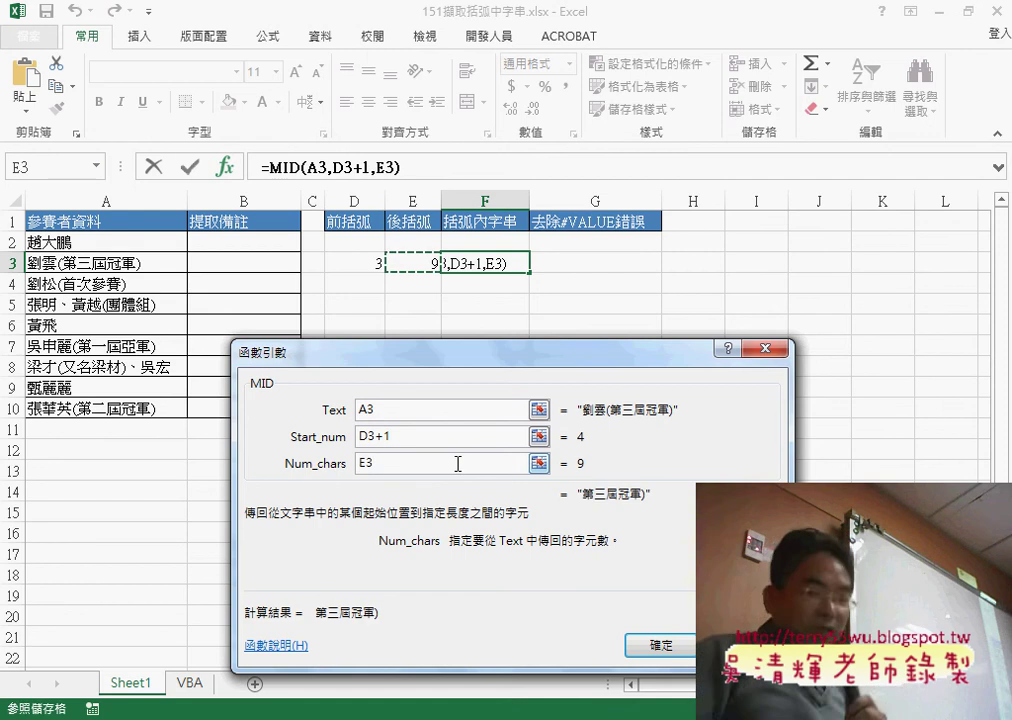
{"action": "type", "text": "-"}
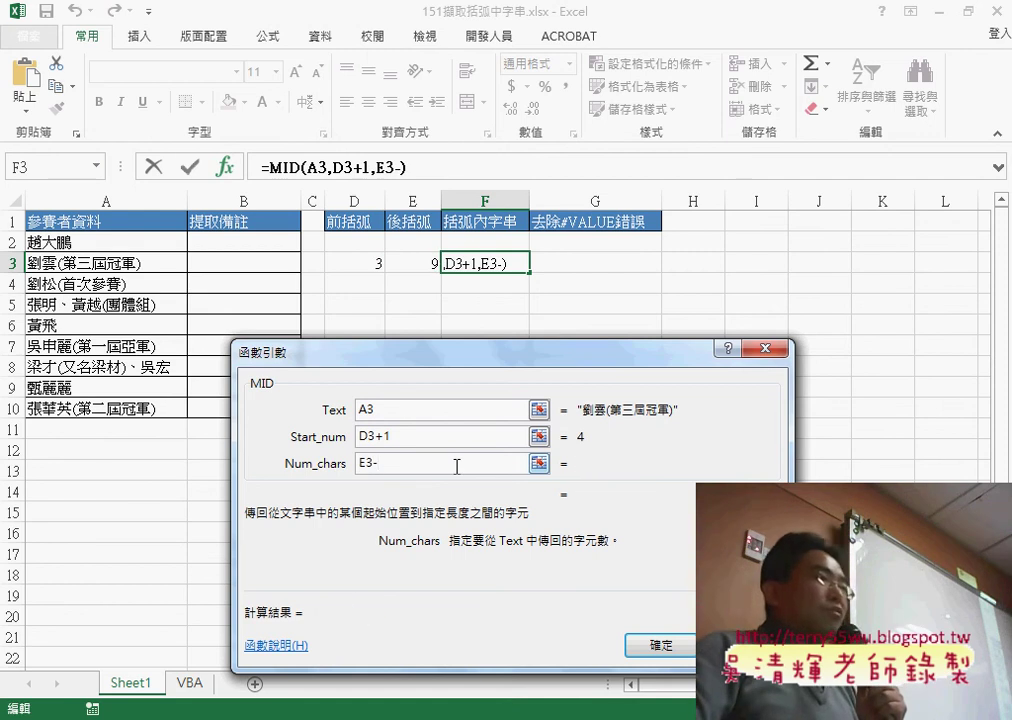
{"action": "left_click", "coordinate": [361, 265]}
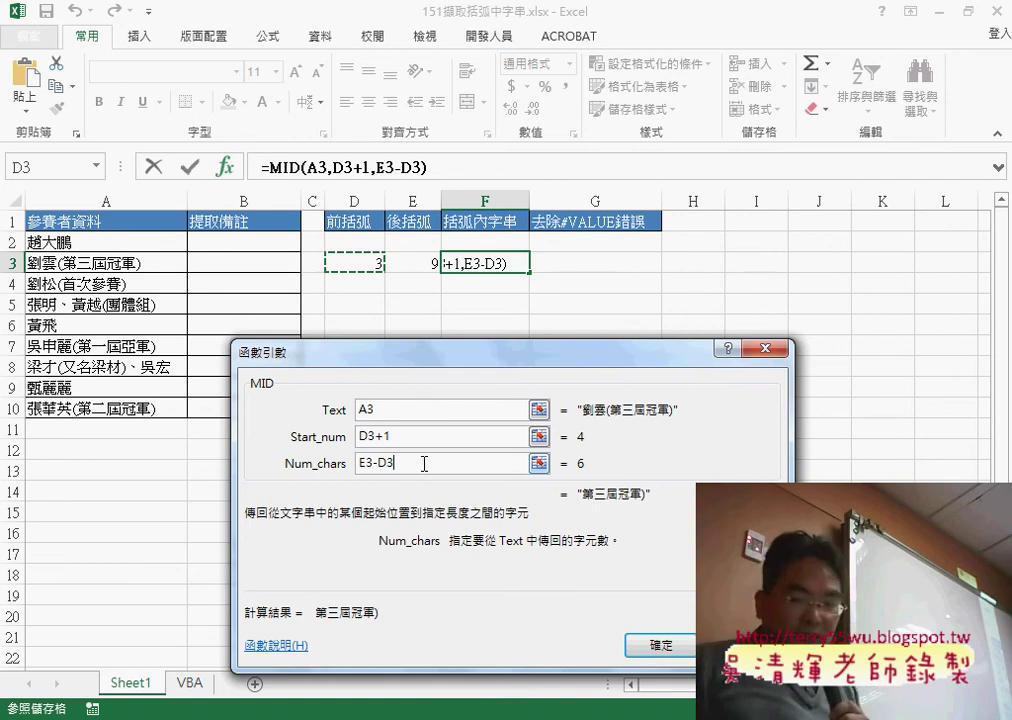
{"action": "type", "text": "-1"}
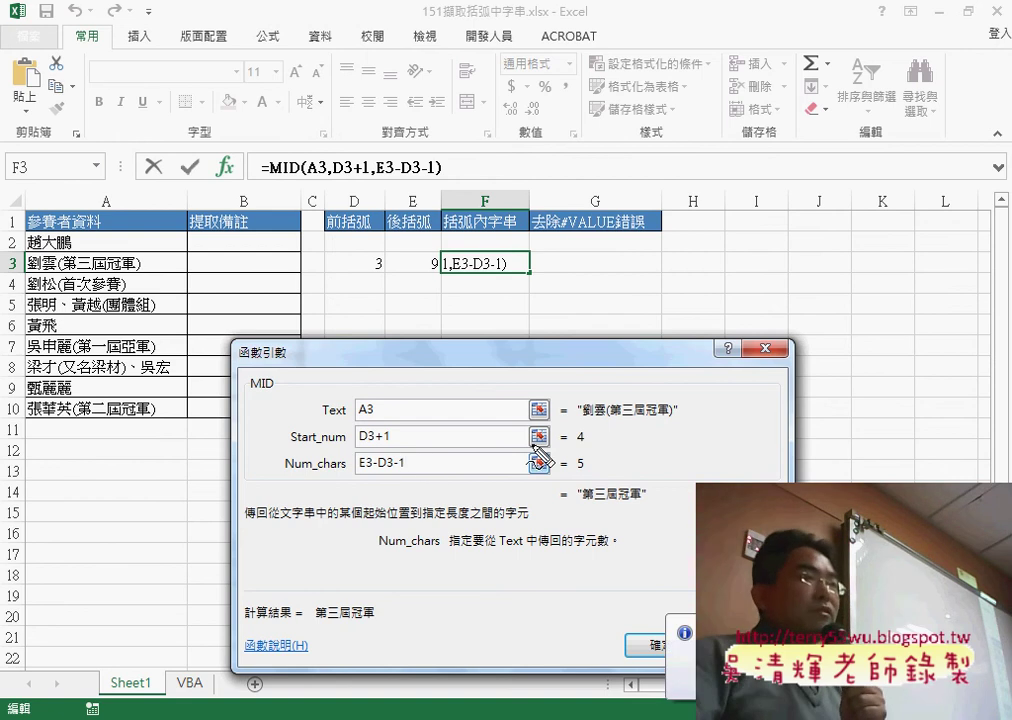
{"action": "left_click_drag", "start_coordinate": [590, 504], "coordinate": [640, 504]}
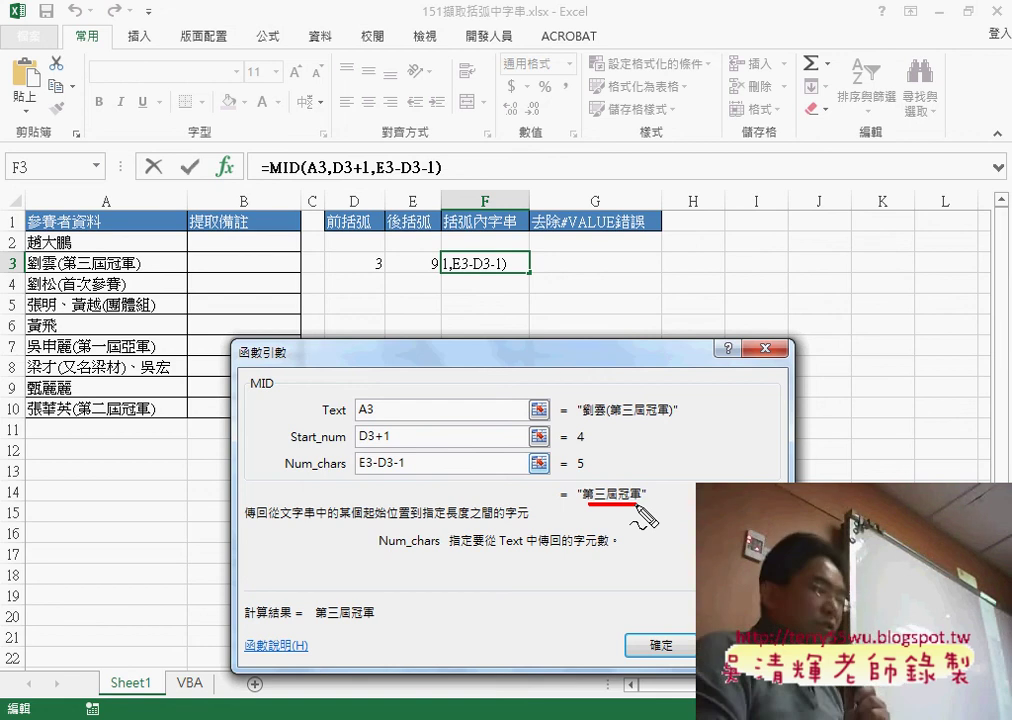
{"action": "key", "text": "Escape"}
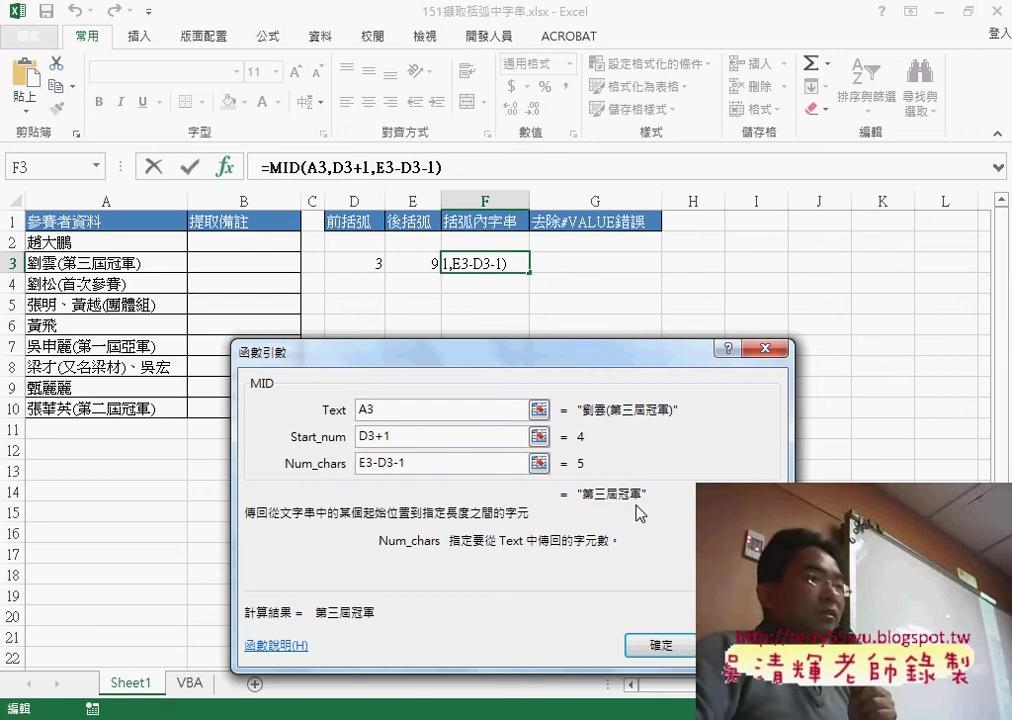
{"action": "left_click", "coordinate": [665, 648]}
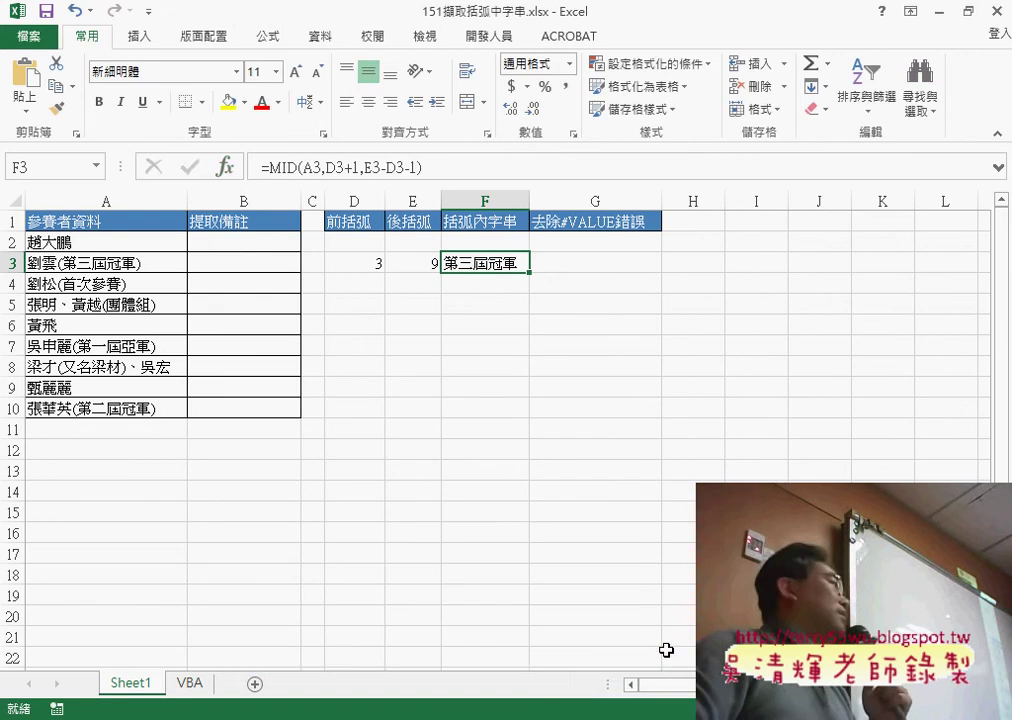
Step: Copy the D3 and E3 FIND formulas up into row 2 and widen column E
{"action": "left_click", "coordinate": [370, 262]}
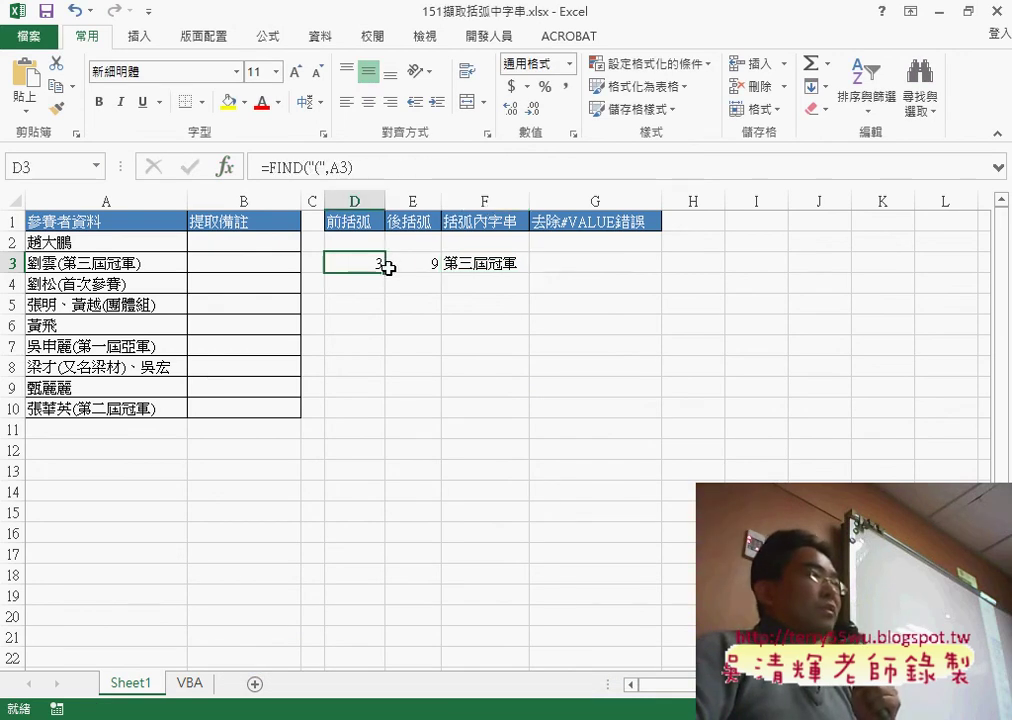
{"action": "left_click_drag", "start_coordinate": [385, 272], "coordinate": [381, 238]}
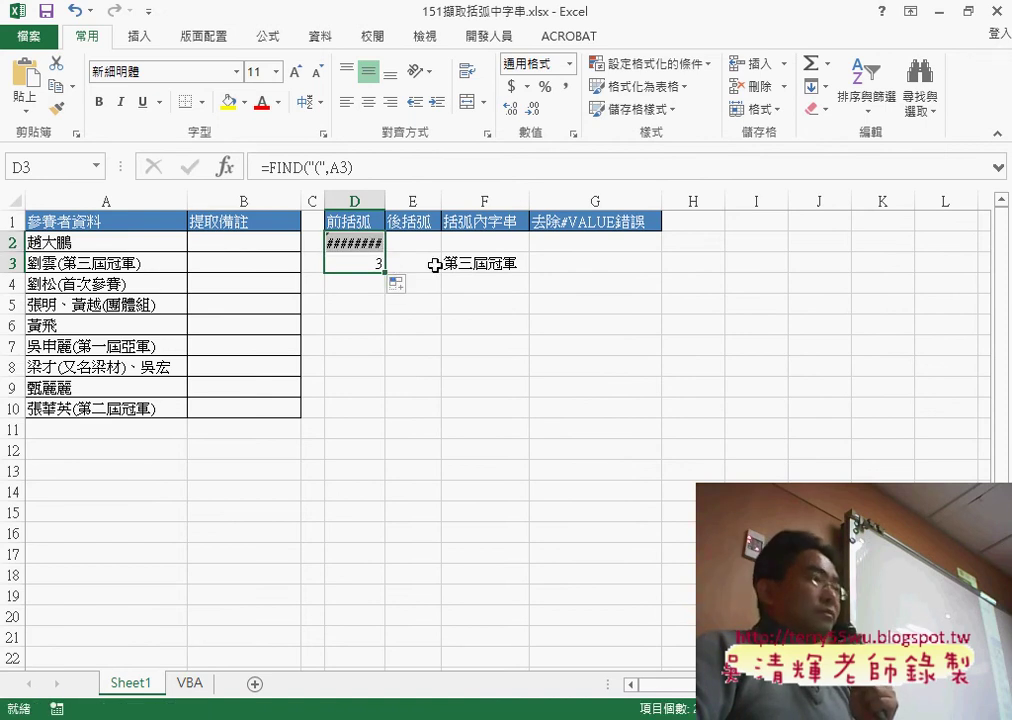
{"action": "left_click", "coordinate": [412, 264]}
{"action": "mouse_move", "coordinate": [441, 272]}
{"action": "left_mouse_down"}
{"action": "mouse_move", "coordinate": [409, 237]}
{"action": "mouse_move", "coordinate": [415, 201]}
{"action": "mouse_move", "coordinate": [494, 201]}
{"action": "left_mouse_up"}
{"action": "left_click", "coordinate": [379, 243]}
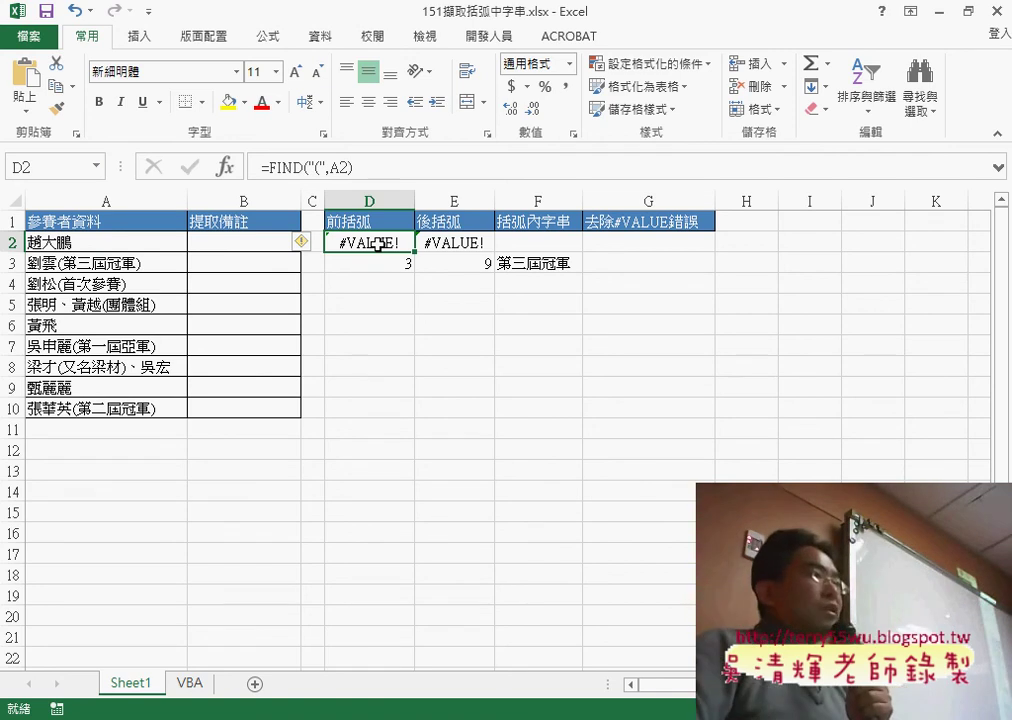
Step: Fill the D, E and F formulas down through row 10
{"action": "left_click_drag", "start_coordinate": [416, 254], "coordinate": [413, 420]}
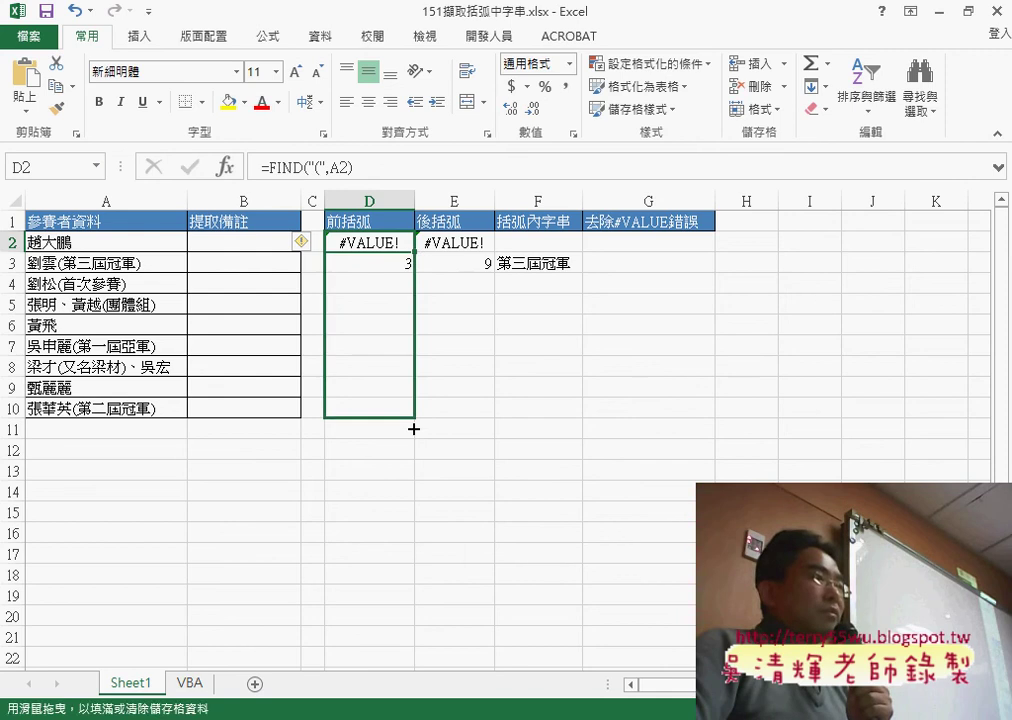
{"action": "left_click", "coordinate": [478, 240]}
{"action": "left_click_drag", "start_coordinate": [493, 252], "coordinate": [494, 420]}
{"action": "left_click", "coordinate": [576, 273]}
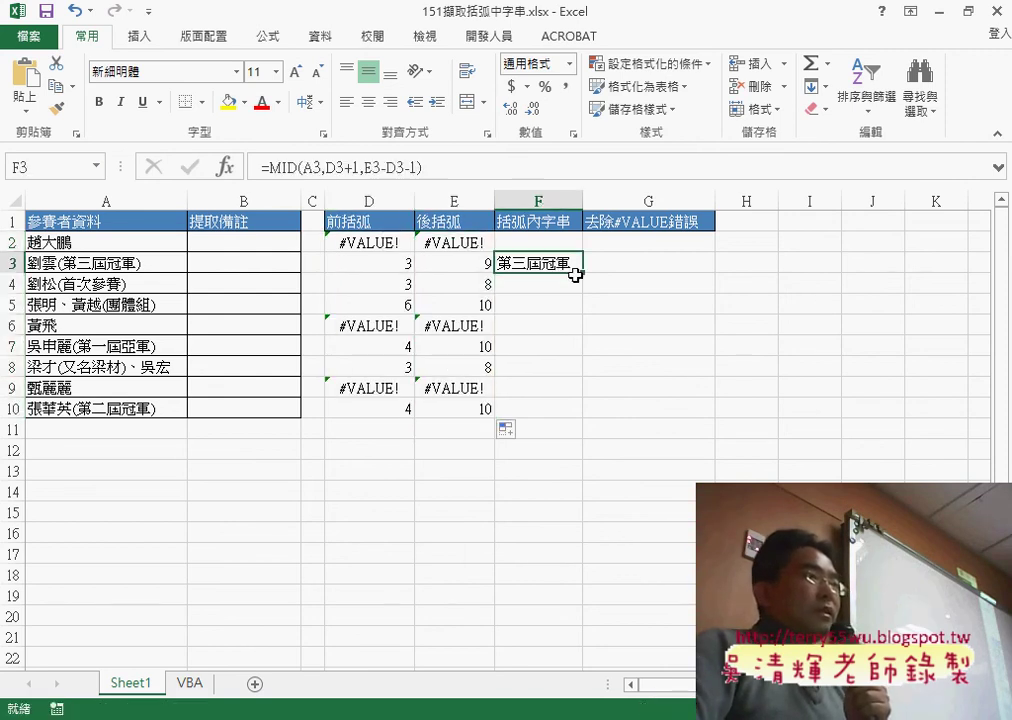
{"action": "mouse_move", "coordinate": [584, 272]}
{"action": "left_mouse_down"}
{"action": "mouse_move", "coordinate": [583, 242]}
{"action": "mouse_move", "coordinate": [583, 418]}
{"action": "left_mouse_up"}
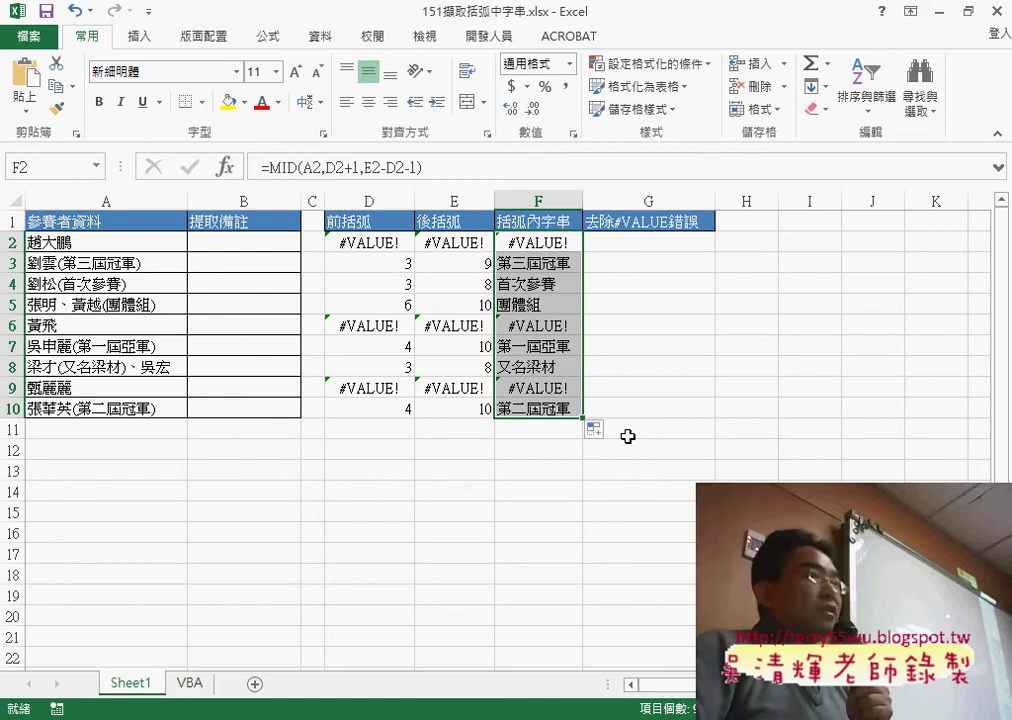
Step: Start an IFERROR formula in G2, chosen from the 邏輯 category
{"action": "left_click", "coordinate": [664, 252]}
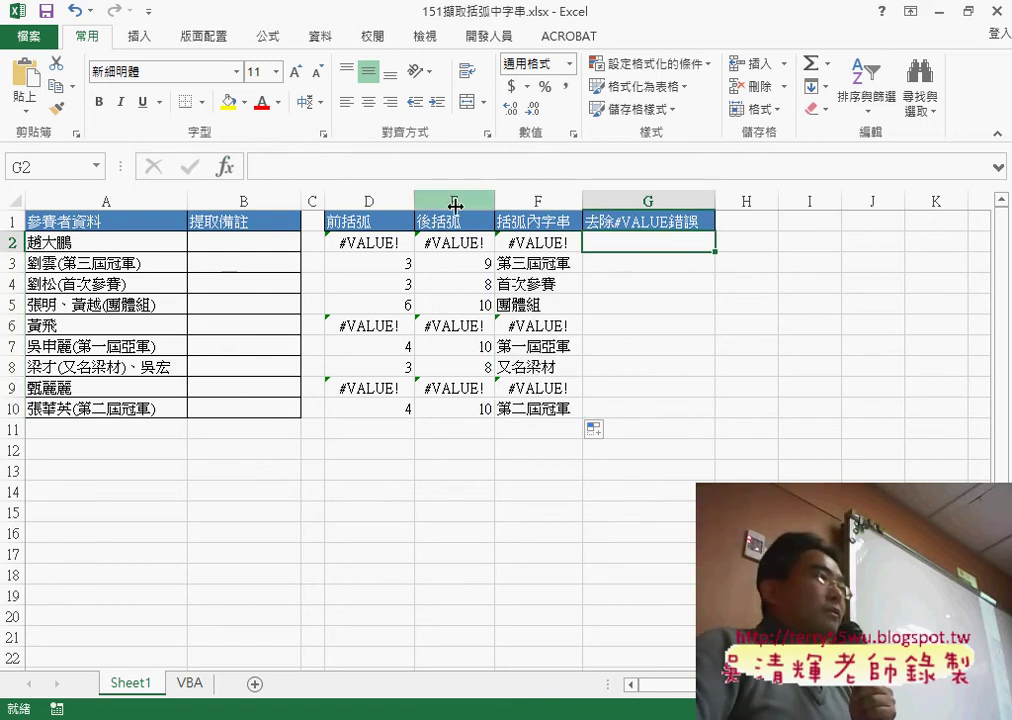
{"action": "left_click", "coordinate": [228, 167]}
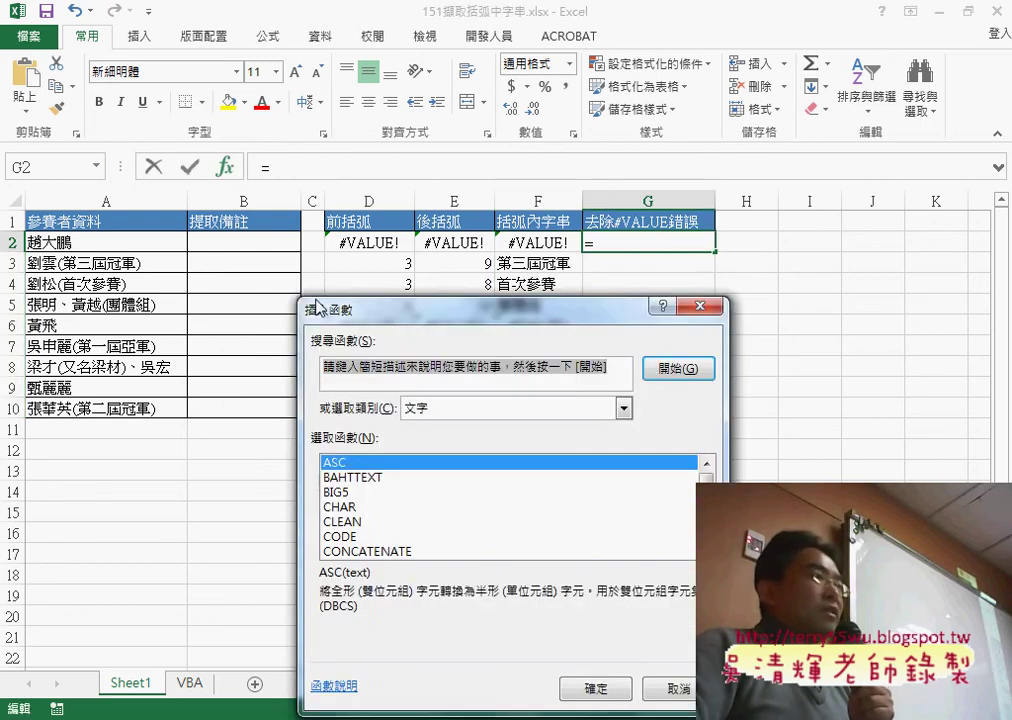
{"action": "left_click_drag", "start_coordinate": [318, 305], "coordinate": [201, 238]}
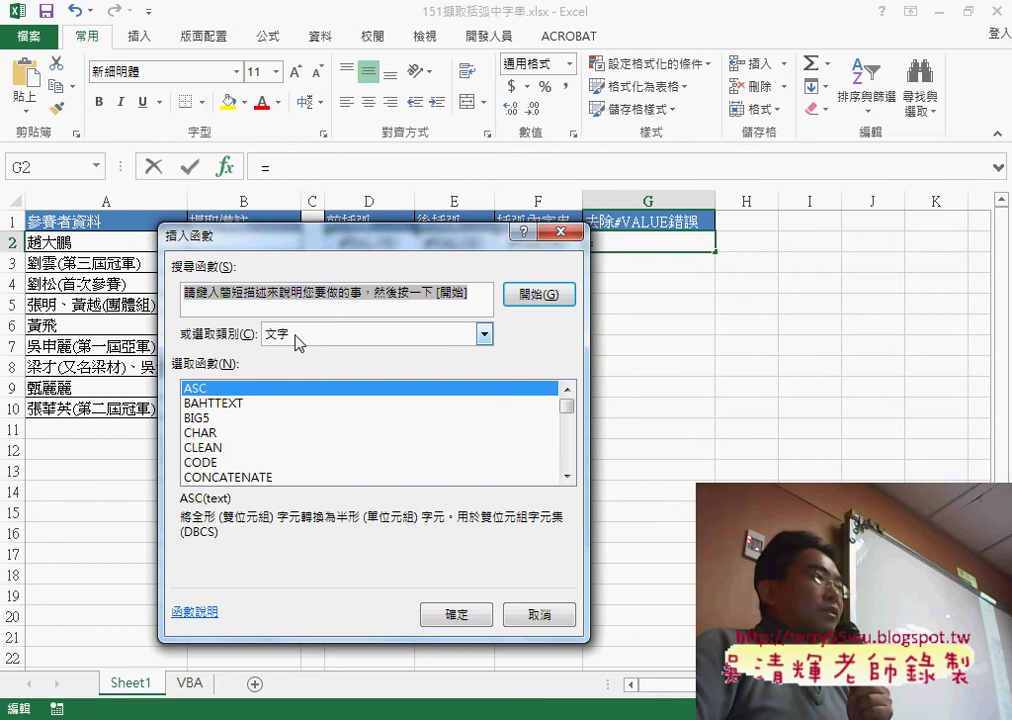
{"action": "left_click", "coordinate": [296, 338]}
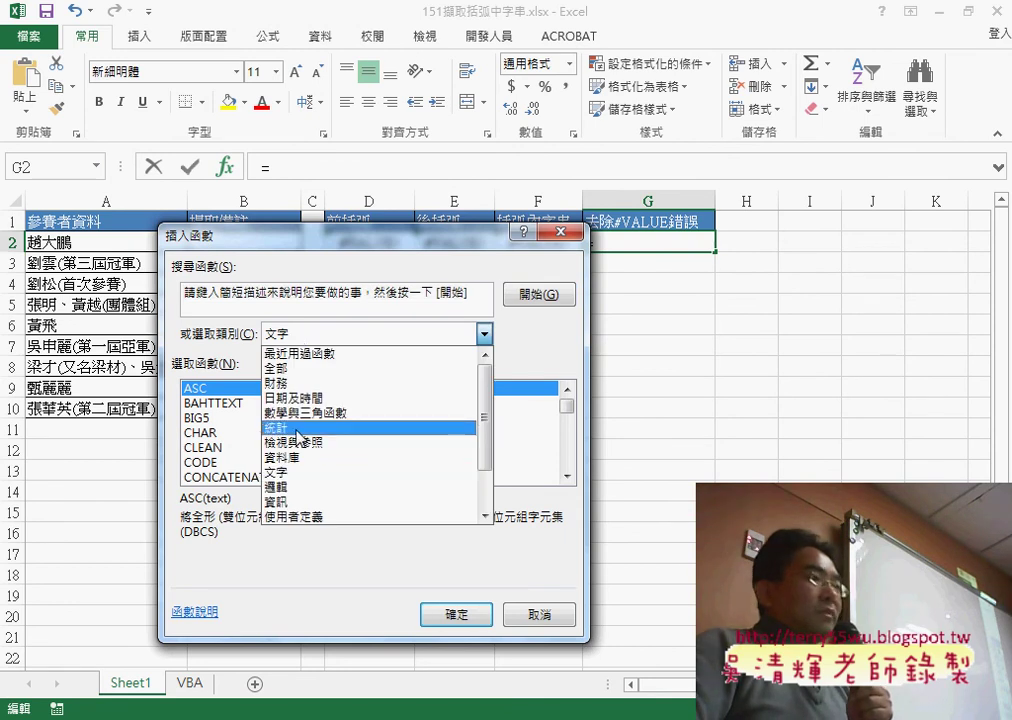
{"action": "left_click", "coordinate": [297, 488]}
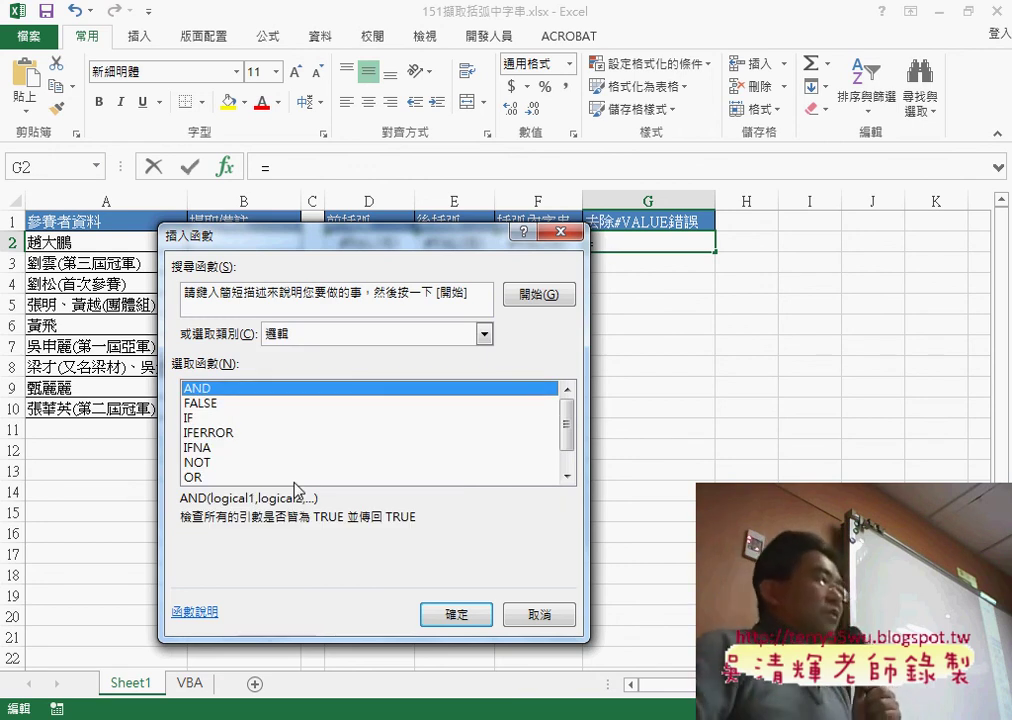
{"action": "left_click", "coordinate": [193, 436]}
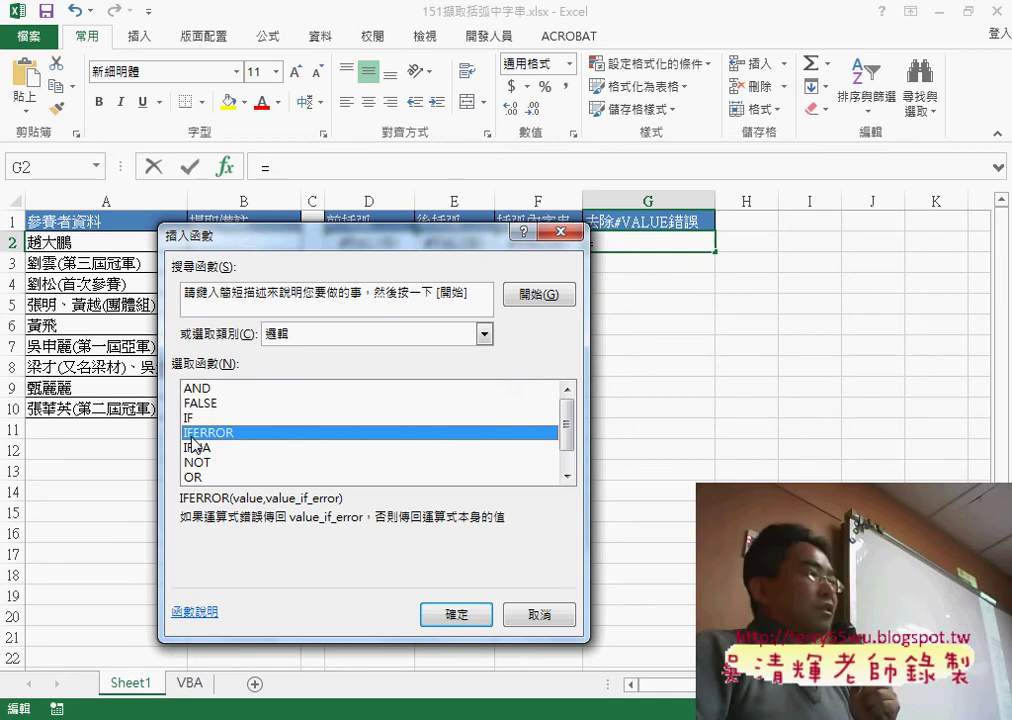
{"action": "left_click", "coordinate": [452, 613]}
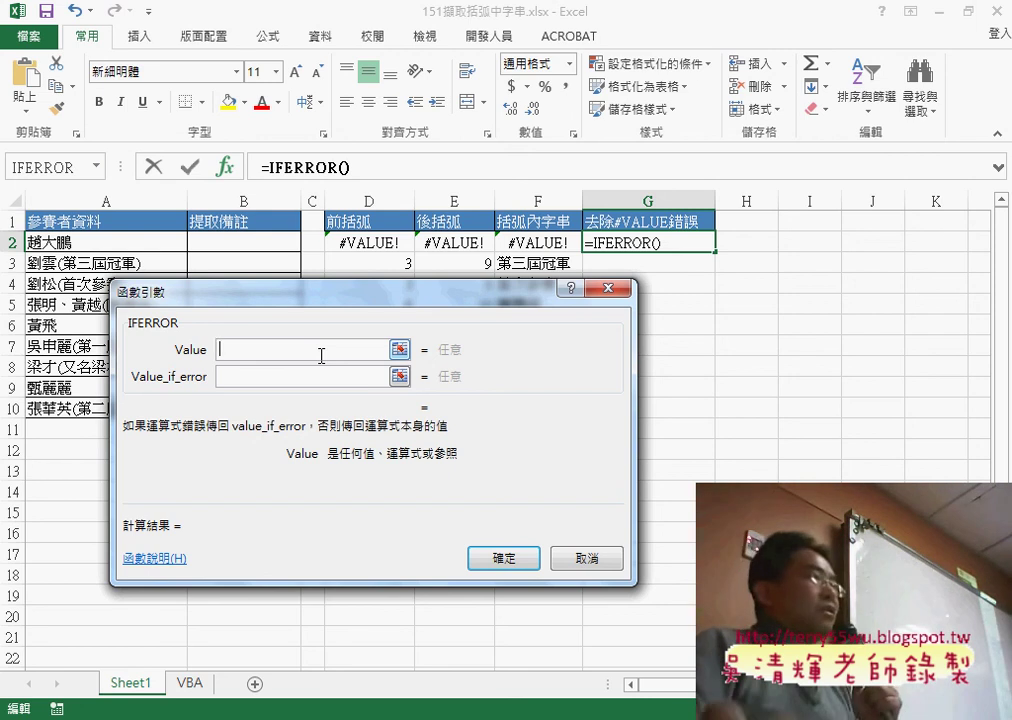
Step: Set IFERROR's Value to F2 and Value_if_error to an empty string ""
{"action": "left_click", "coordinate": [549, 240]}
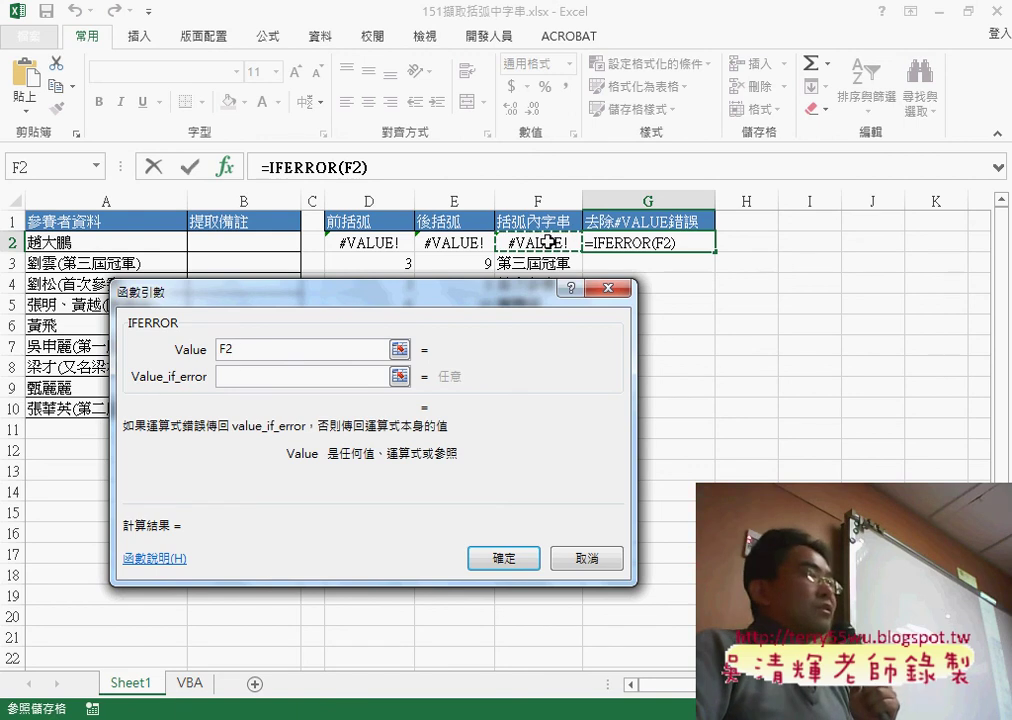
{"action": "left_click", "coordinate": [253, 377]}
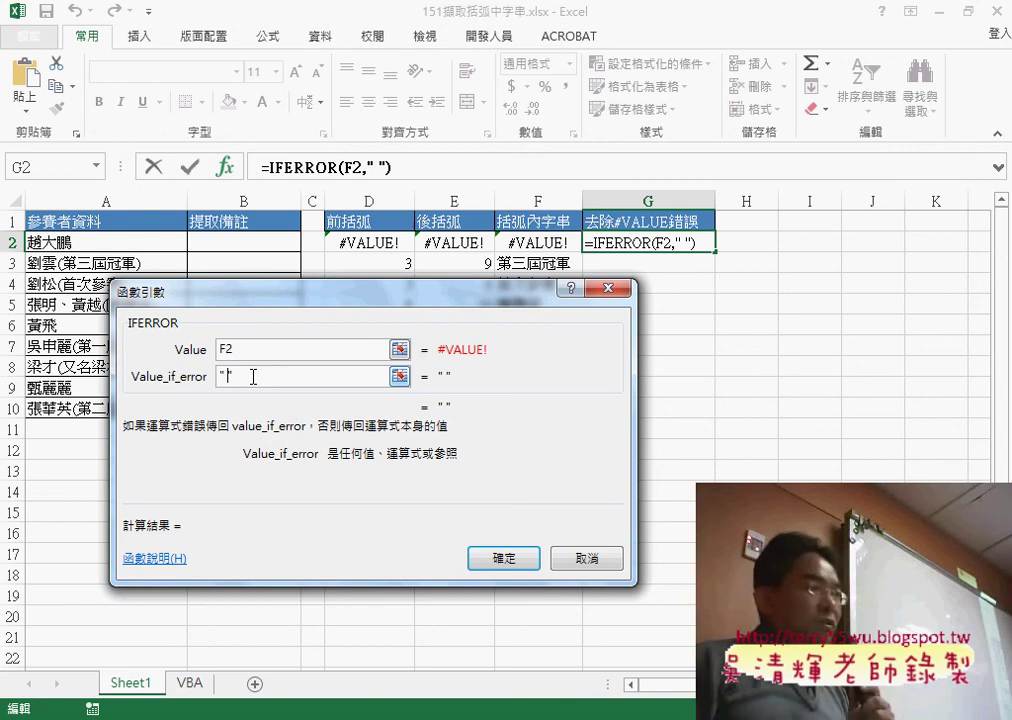
{"action": "key", "text": "BackSpace"}
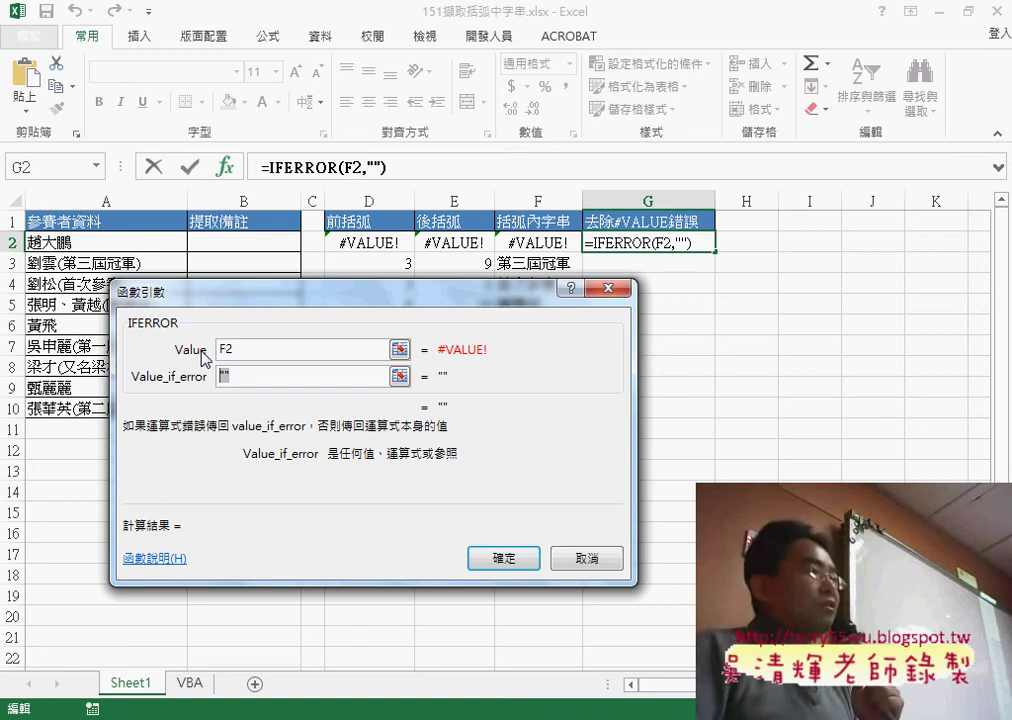
Step: Fill G2's =IFERROR(F2,"") down to G10, then review the D1–G1 headings and select B2
{"action": "left_click", "coordinate": [499, 560]}
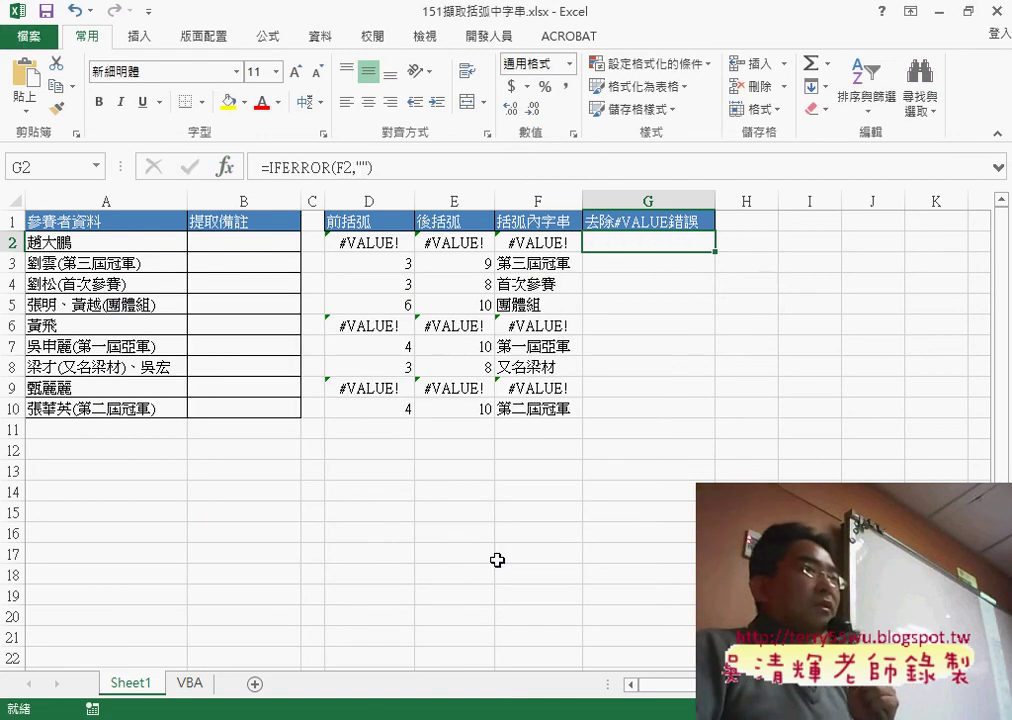
{"action": "left_click_drag", "start_coordinate": [714, 252], "coordinate": [714, 418]}
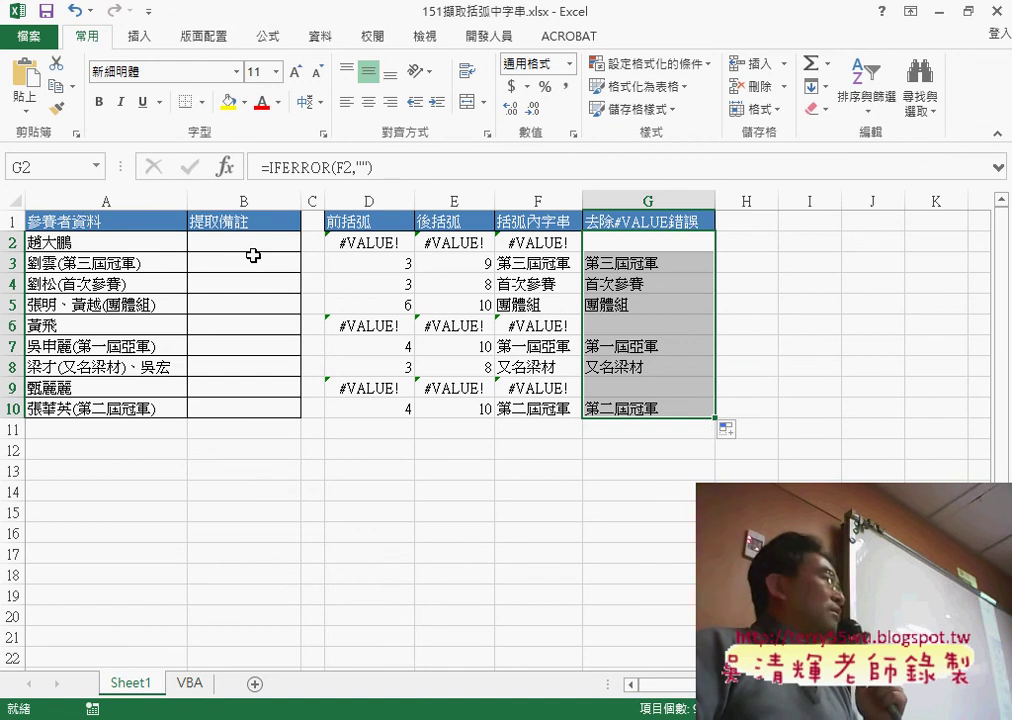
{"action": "left_click", "coordinate": [391, 226]}
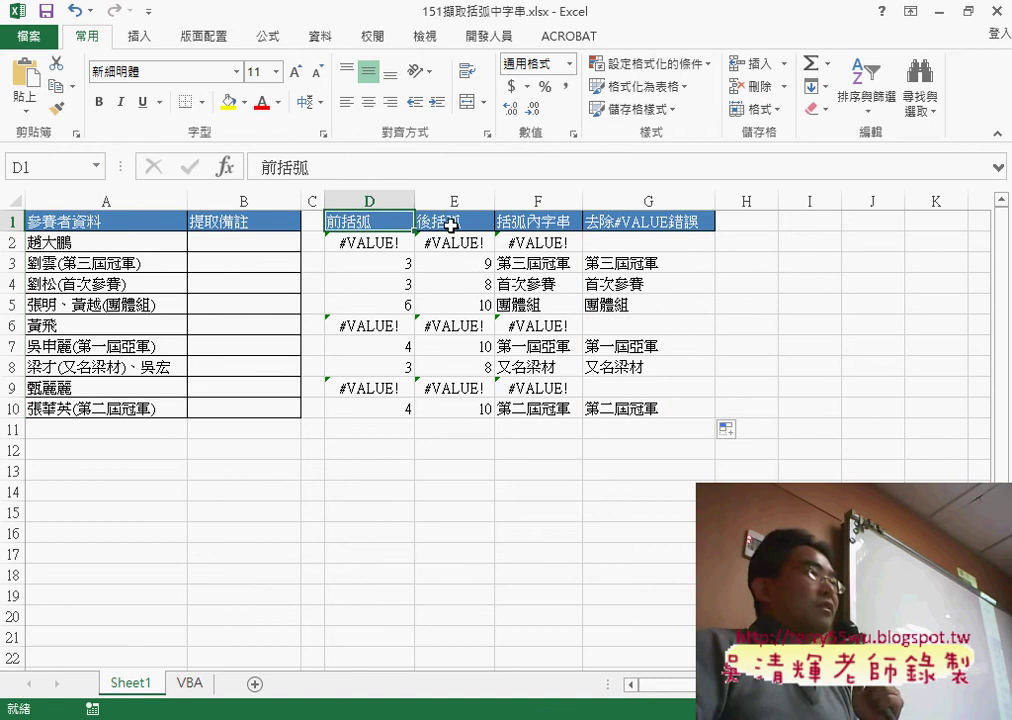
{"action": "left_click", "coordinate": [452, 221]}
{"action": "left_click", "coordinate": [538, 222]}
{"action": "left_click", "coordinate": [606, 222]}
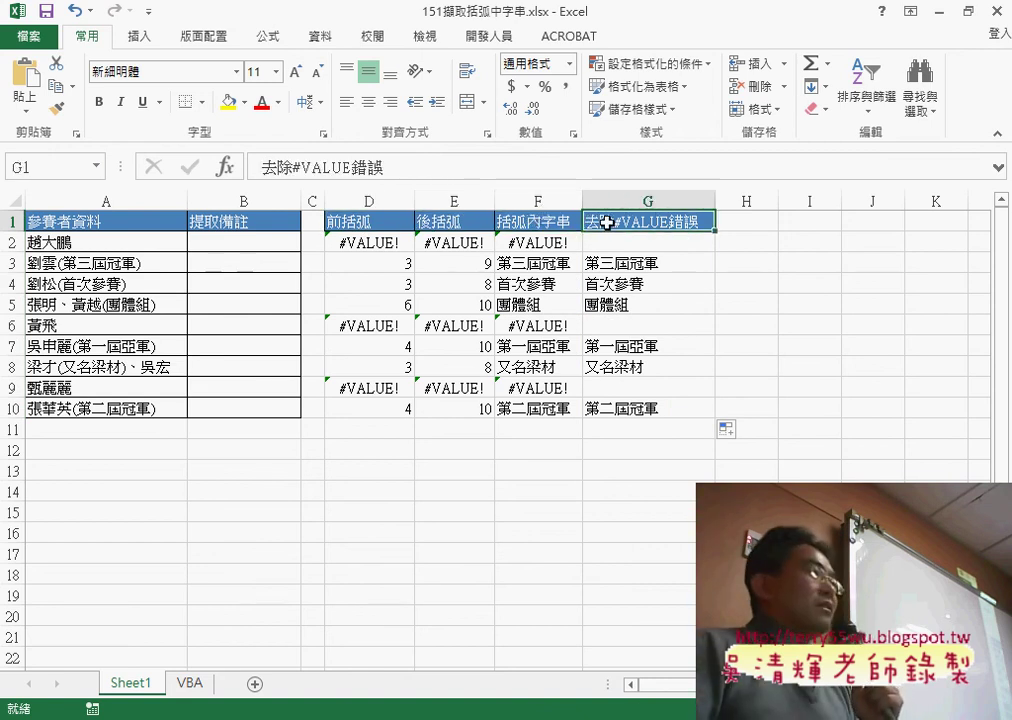
{"action": "left_click", "coordinate": [258, 245]}
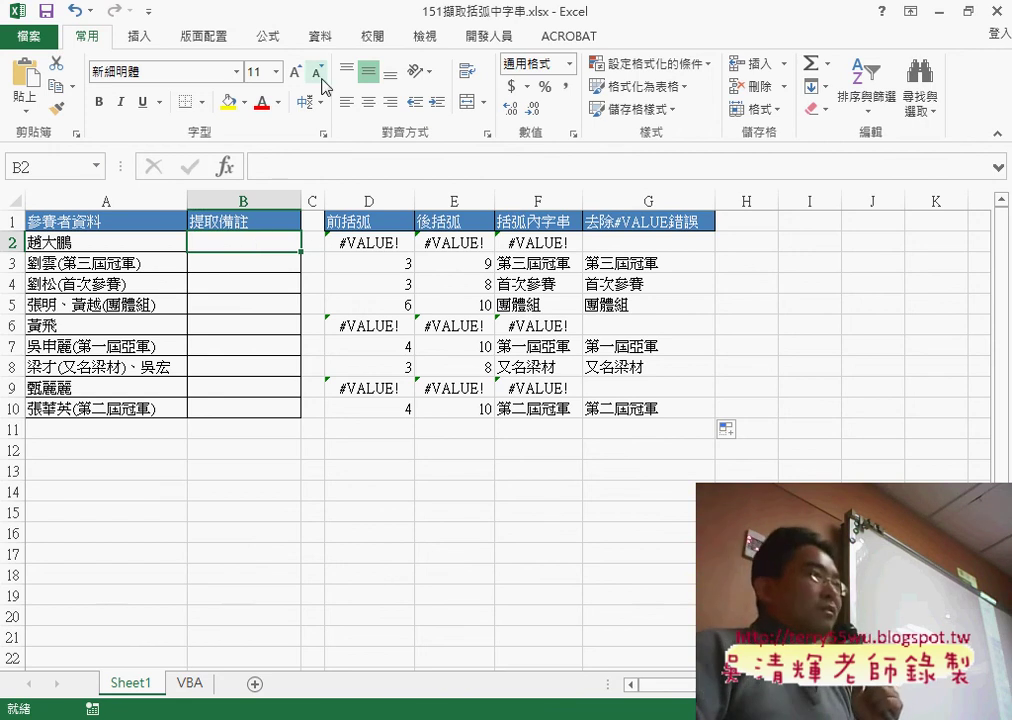
{"action": "left_click_drag", "start_coordinate": [538, 200], "coordinate": [201, 197]}
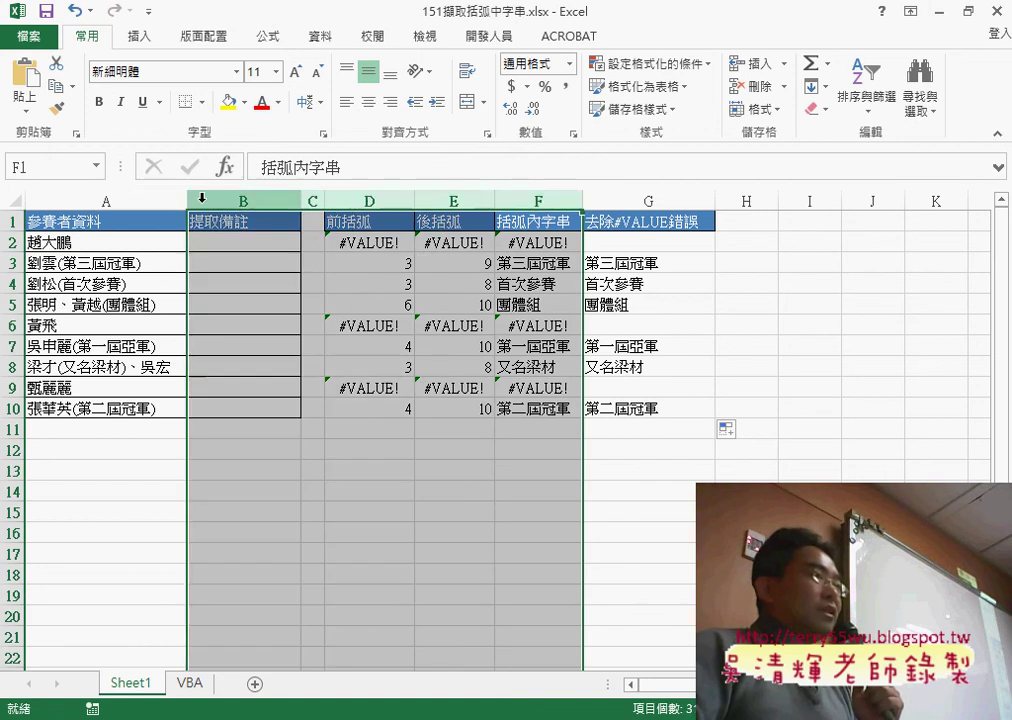
{"action": "right_click", "coordinate": [241, 251]}
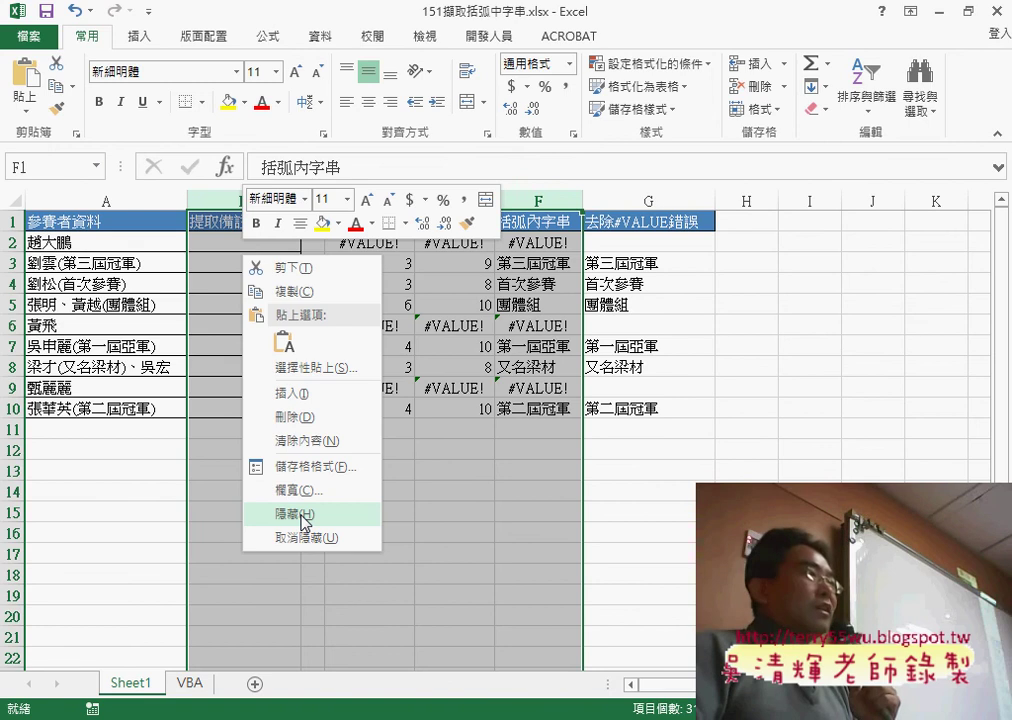
{"action": "left_click", "coordinate": [300, 514]}
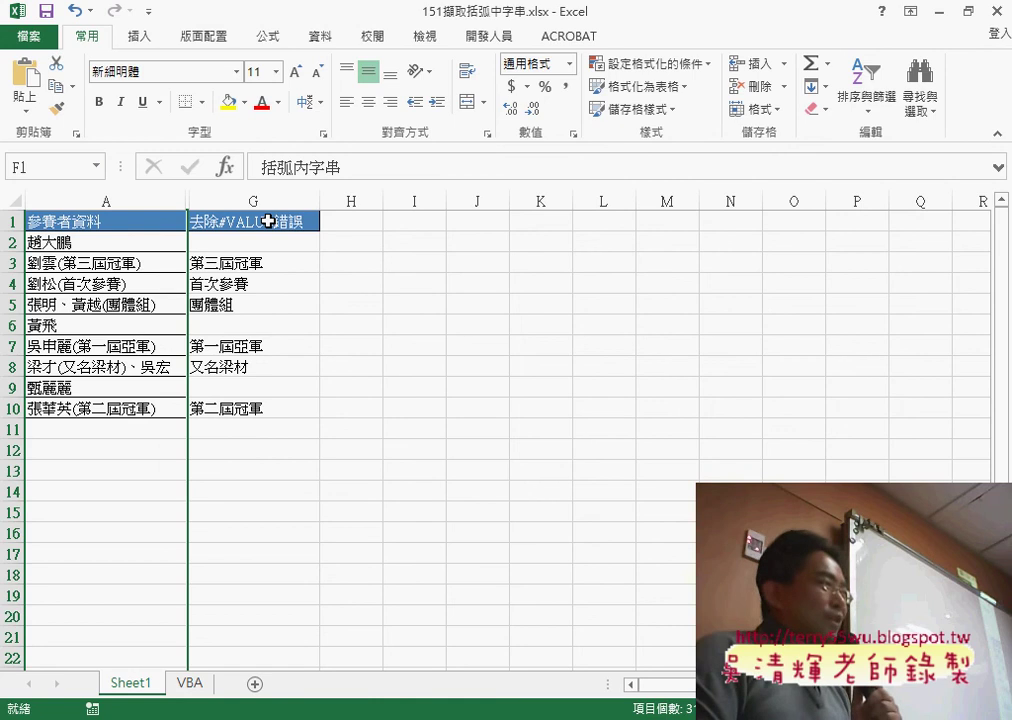
{"action": "key", "text": "ctrl+z"}
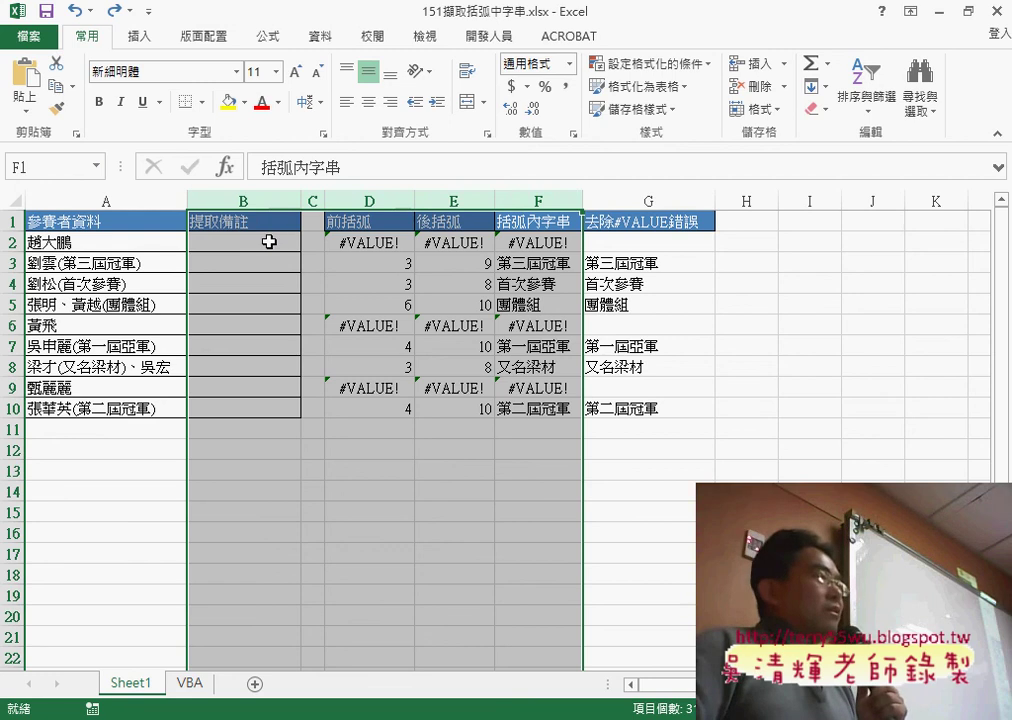
{"action": "left_click", "coordinate": [269, 242]}
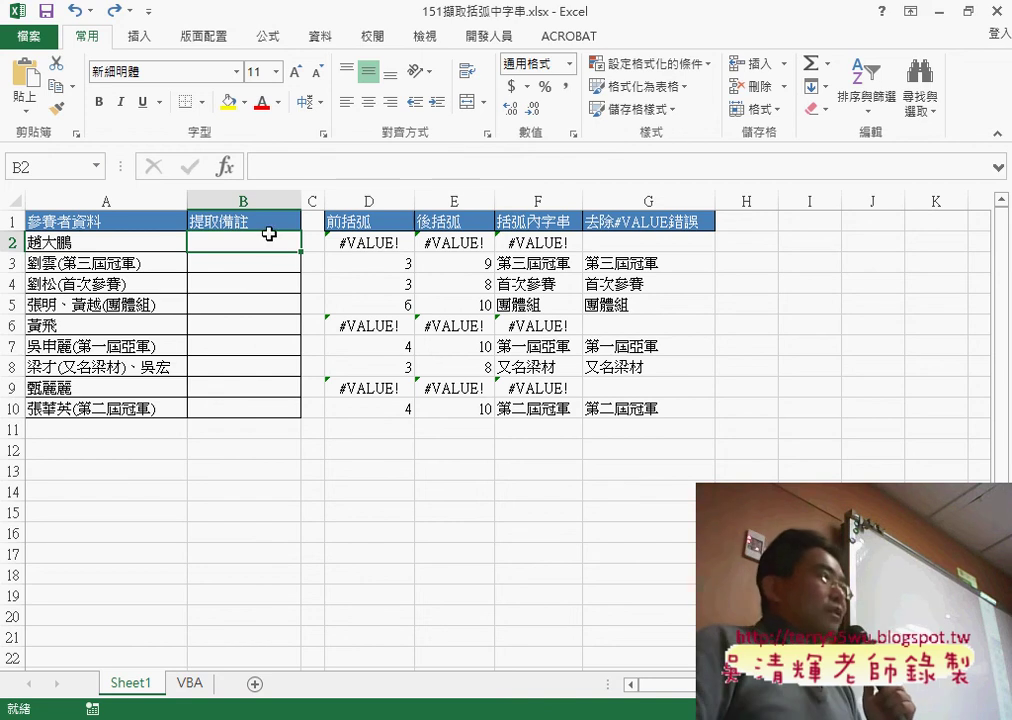
Step: Insert FIND into B2 from the recently used functions list
{"action": "left_click", "coordinate": [226, 167]}
{"action": "left_click", "coordinate": [310, 338]}
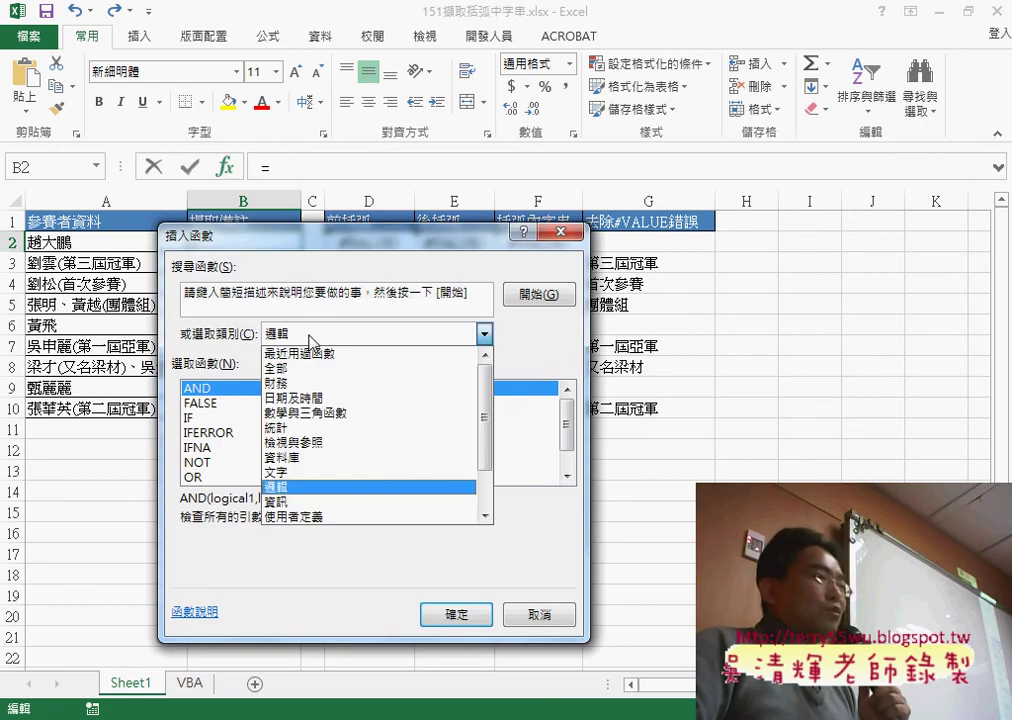
{"action": "left_click", "coordinate": [275, 472]}
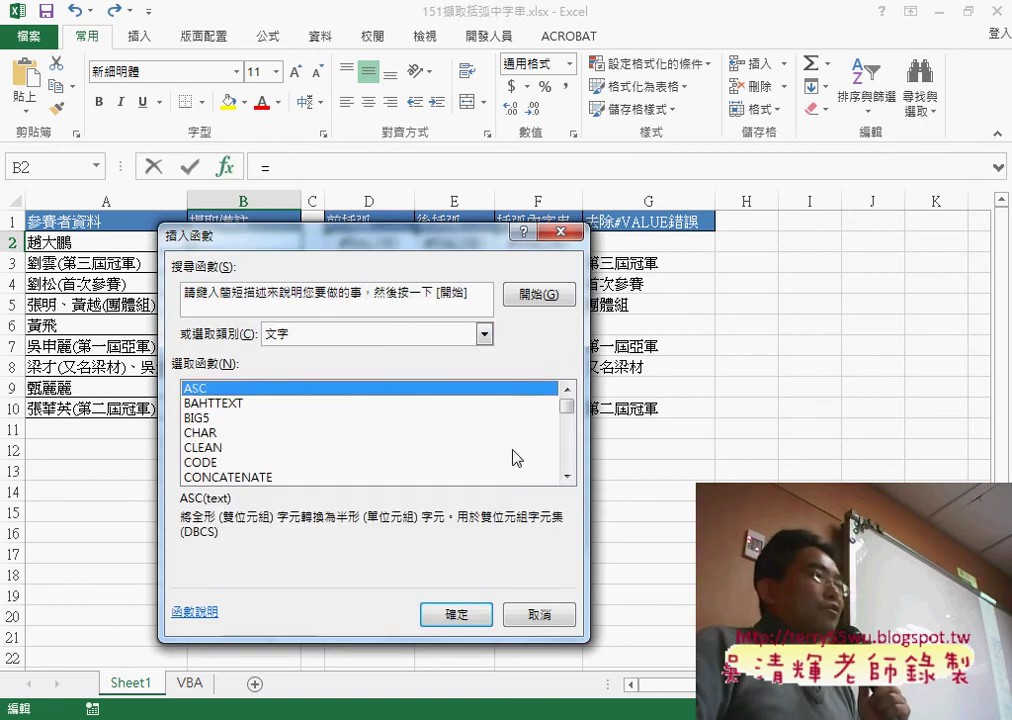
{"action": "left_click_drag", "start_coordinate": [344, 234], "coordinate": [577, 187]}
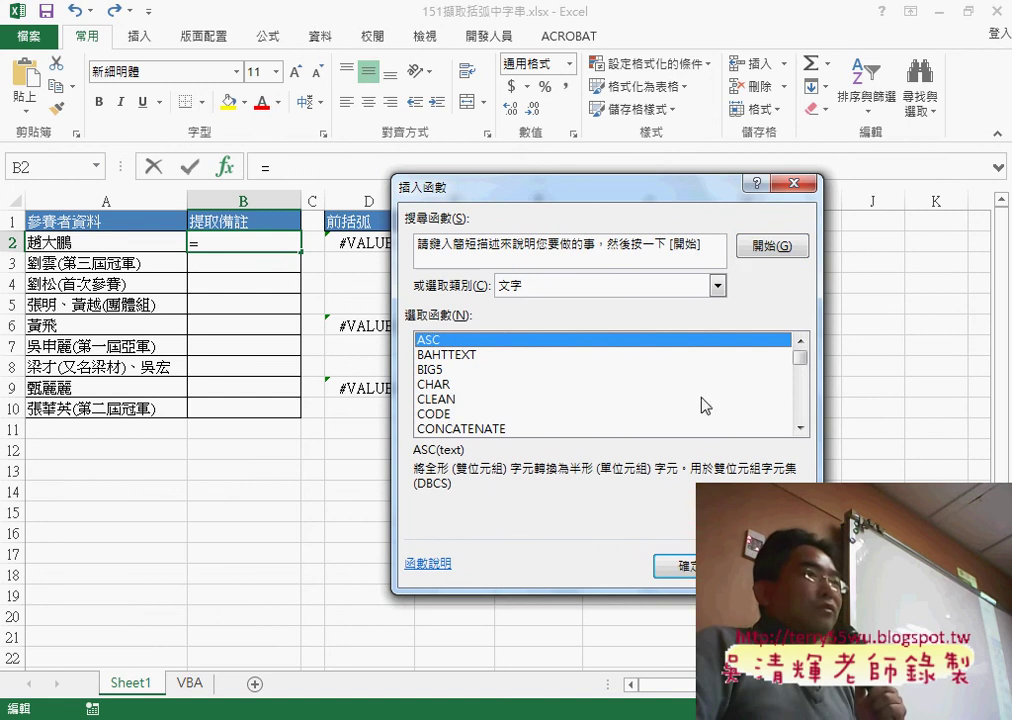
{"action": "left_click", "coordinate": [640, 286]}
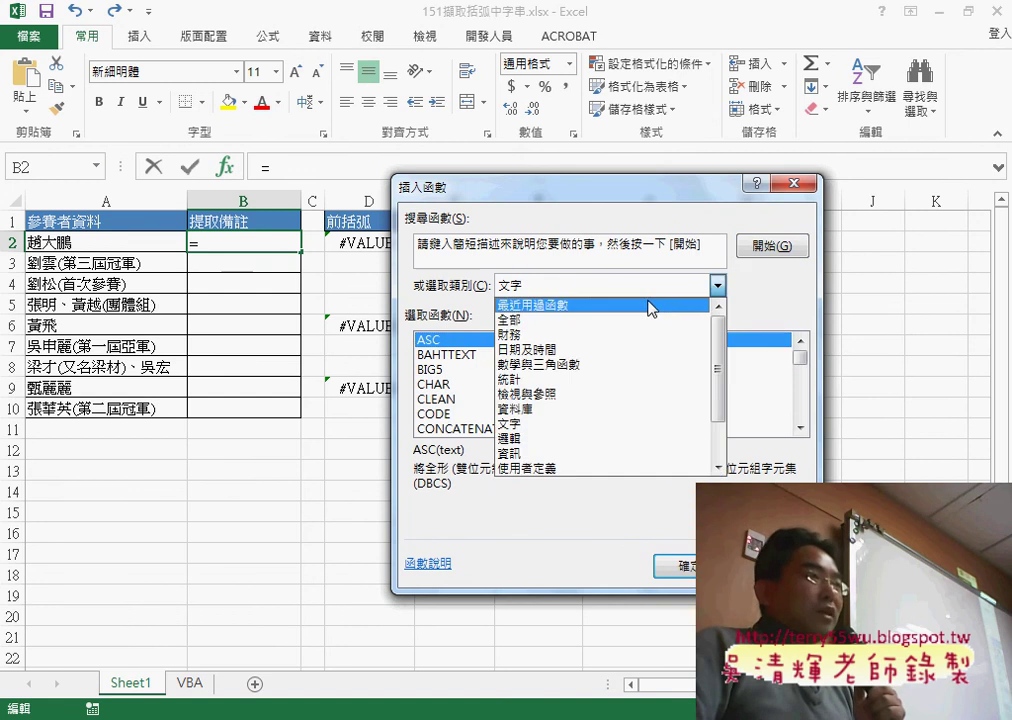
{"action": "left_click", "coordinate": [652, 301]}
{"action": "left_click", "coordinate": [445, 369]}
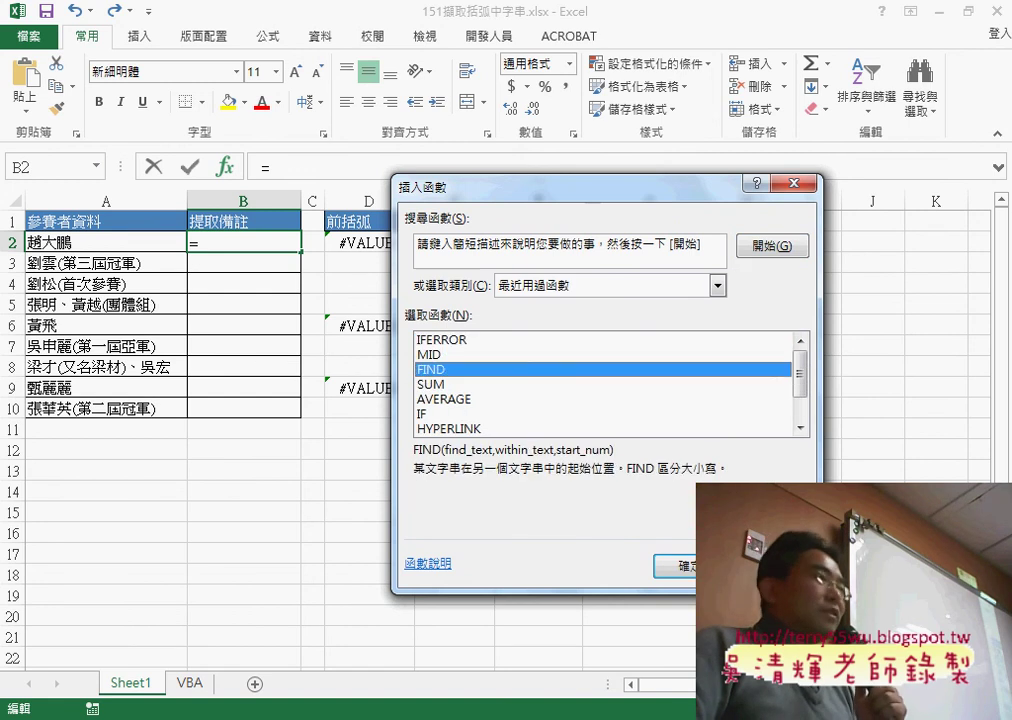
{"action": "key", "text": "Return"}
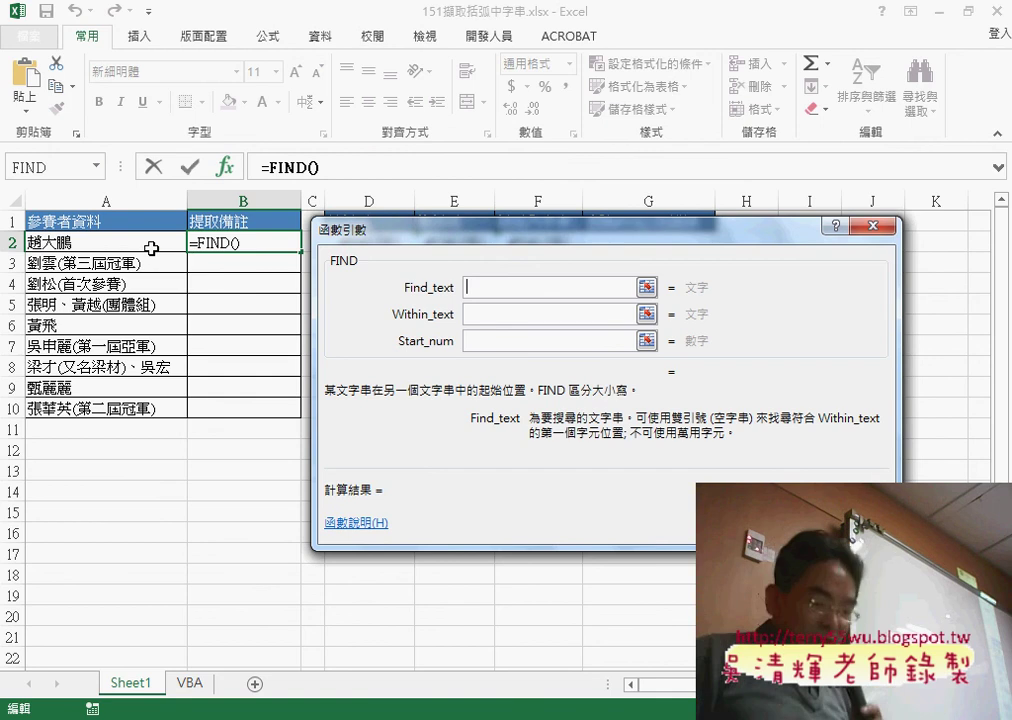
Step: Give FIND the arguments "(" and A2, so B2 reads =FIND("(",A2)
{"action": "type", "text": "("}
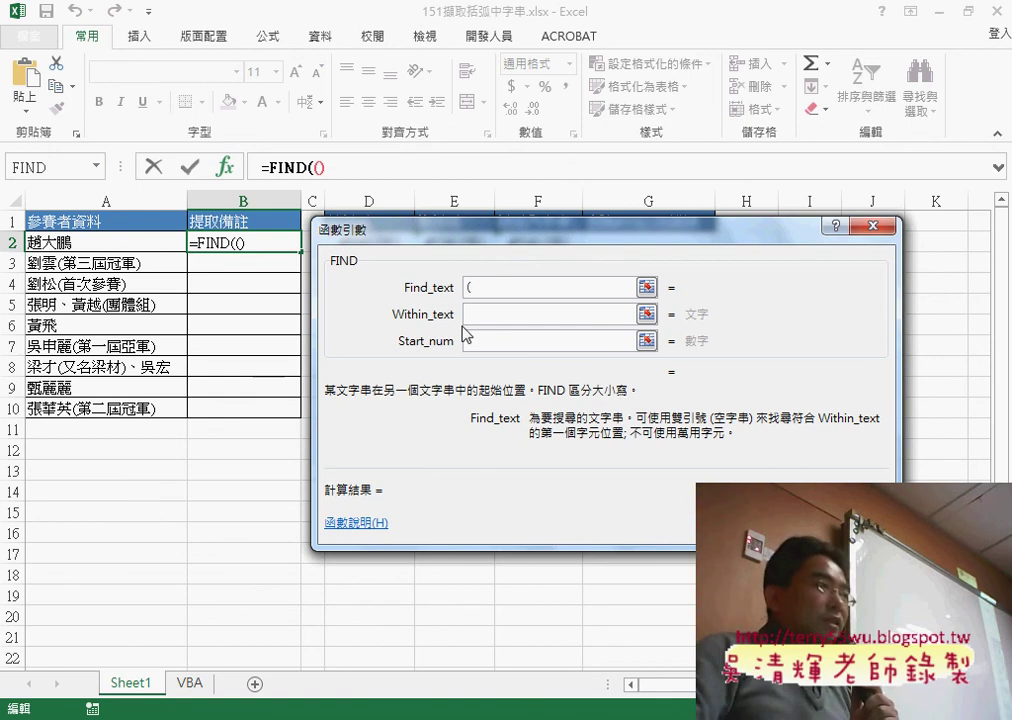
{"action": "key", "text": "Tab"}
{"action": "left_click", "coordinate": [167, 244]}
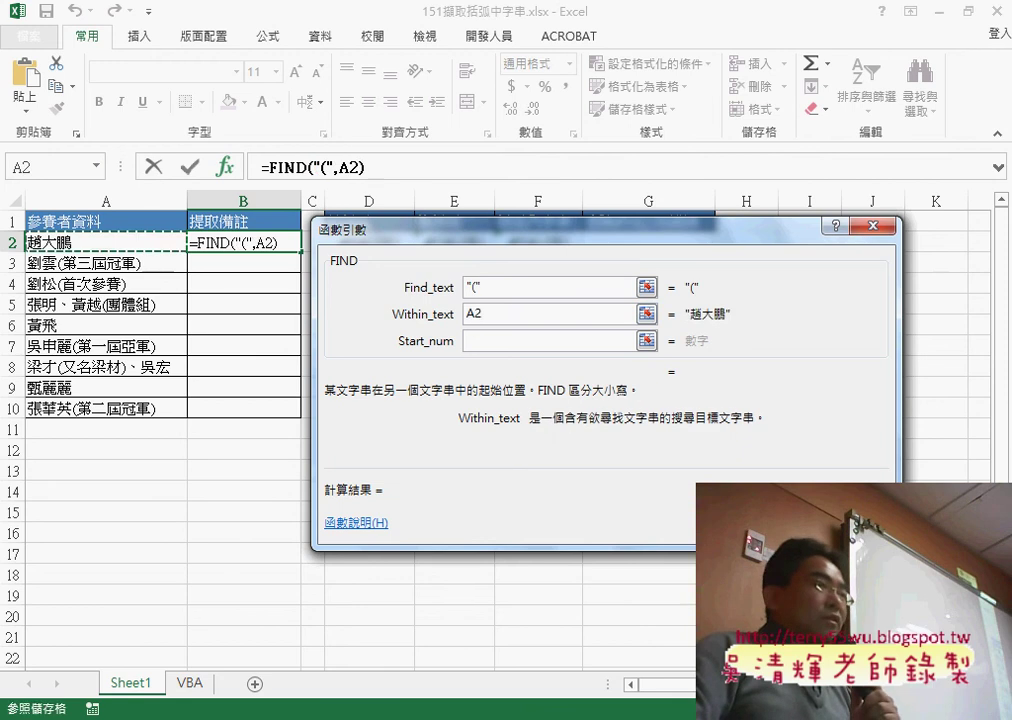
{"action": "key", "text": "Return"}
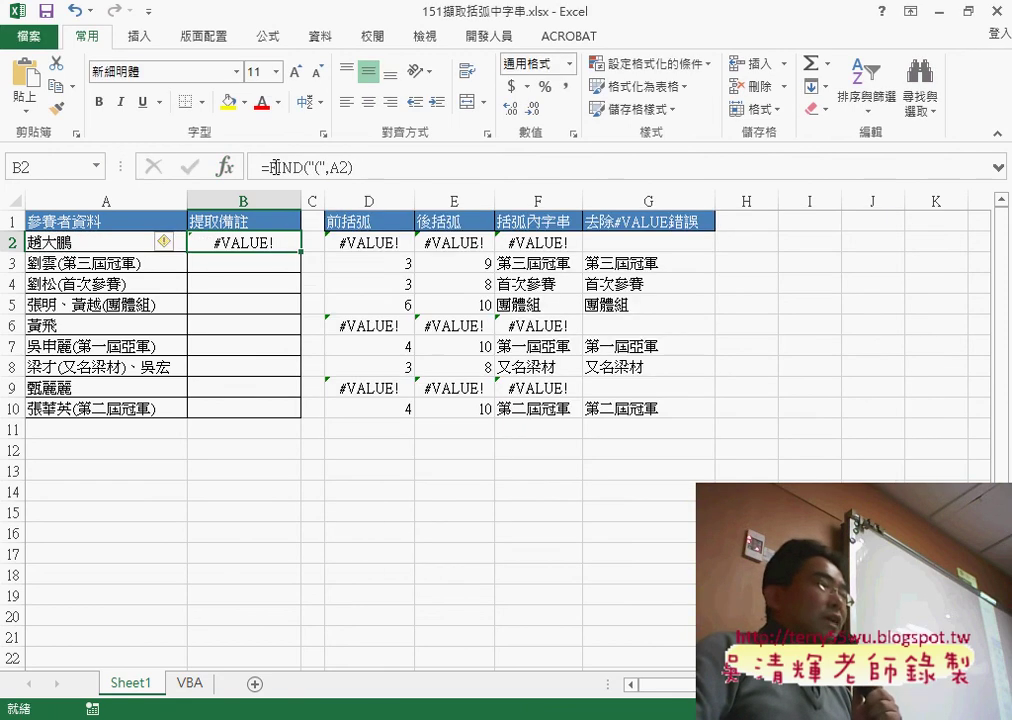
{"action": "left_click", "coordinate": [274, 167]}
Step: Cut the FIND expression out of B2's formula and insert the MID function instead
{"action": "right_click", "coordinate": [344, 172]}
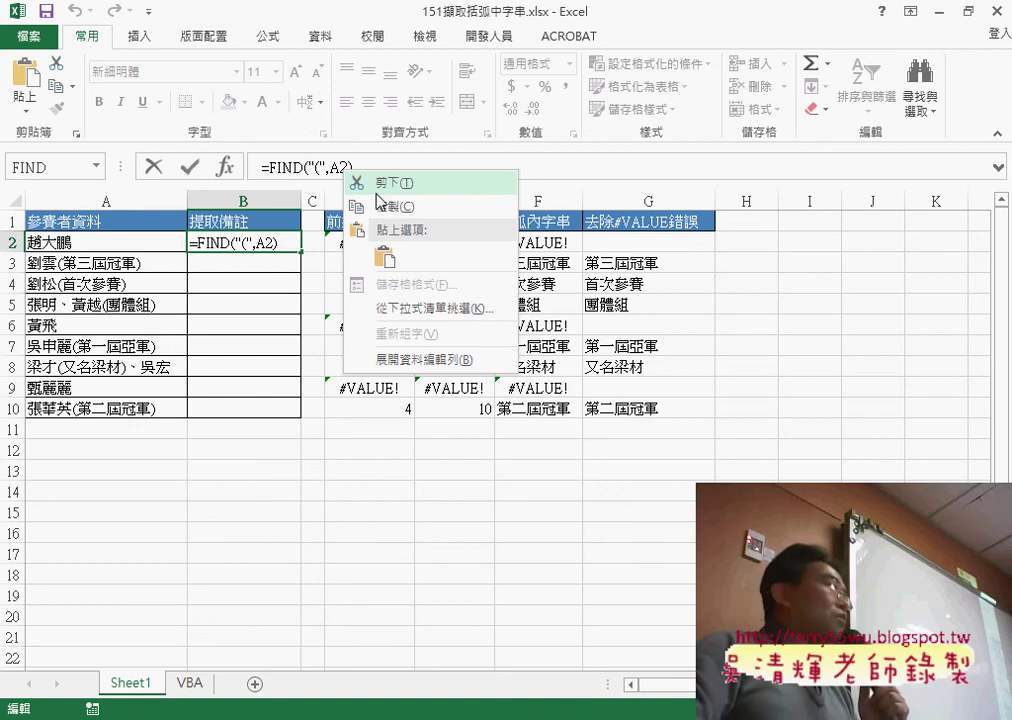
{"action": "left_click", "coordinate": [377, 189]}
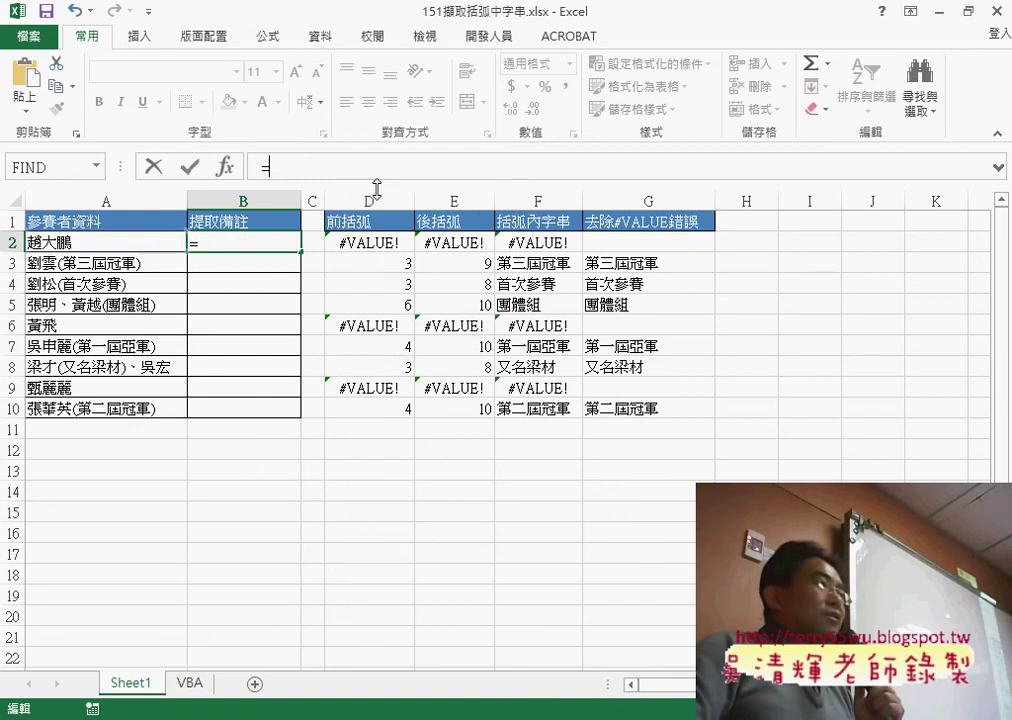
{"action": "left_click", "coordinate": [229, 170]}
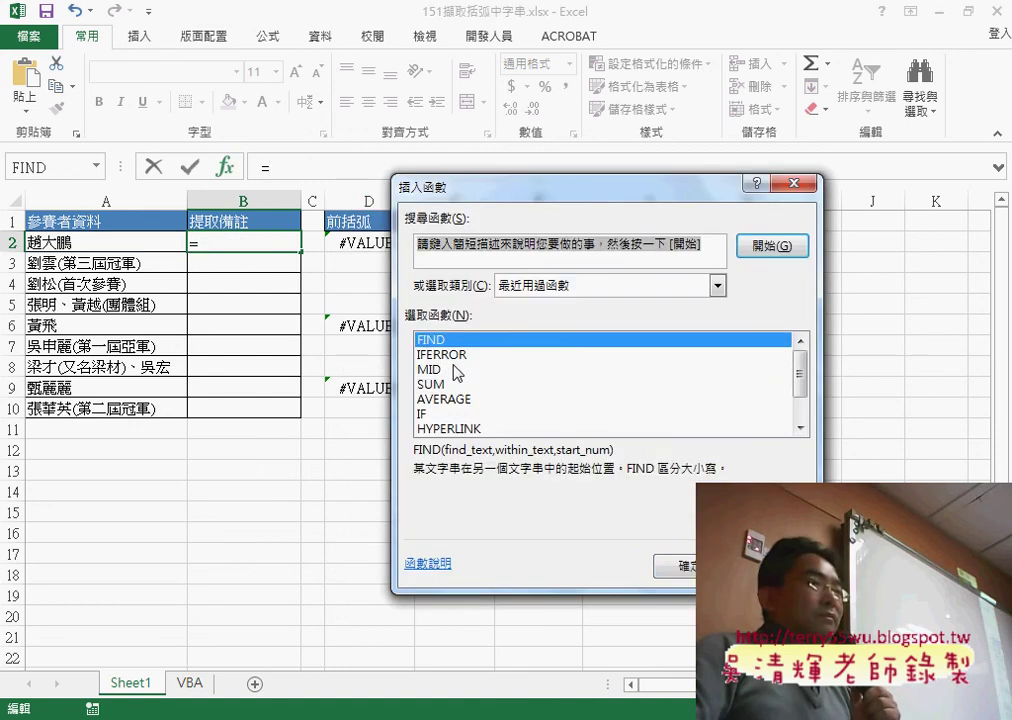
{"action": "left_click", "coordinate": [455, 369]}
{"action": "left_click", "coordinate": [682, 569]}
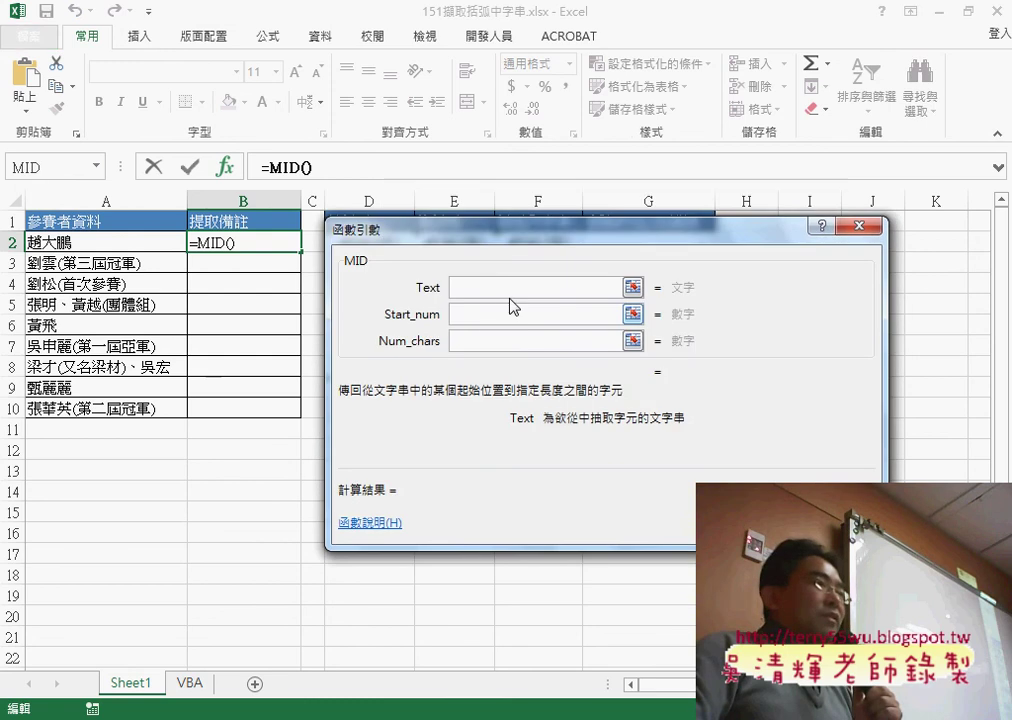
Step: Set MID's Text to A2 and Start_num to the pasted FIND("(",A2)+1
{"action": "left_click", "coordinate": [158, 241]}
{"action": "left_click", "coordinate": [474, 315]}
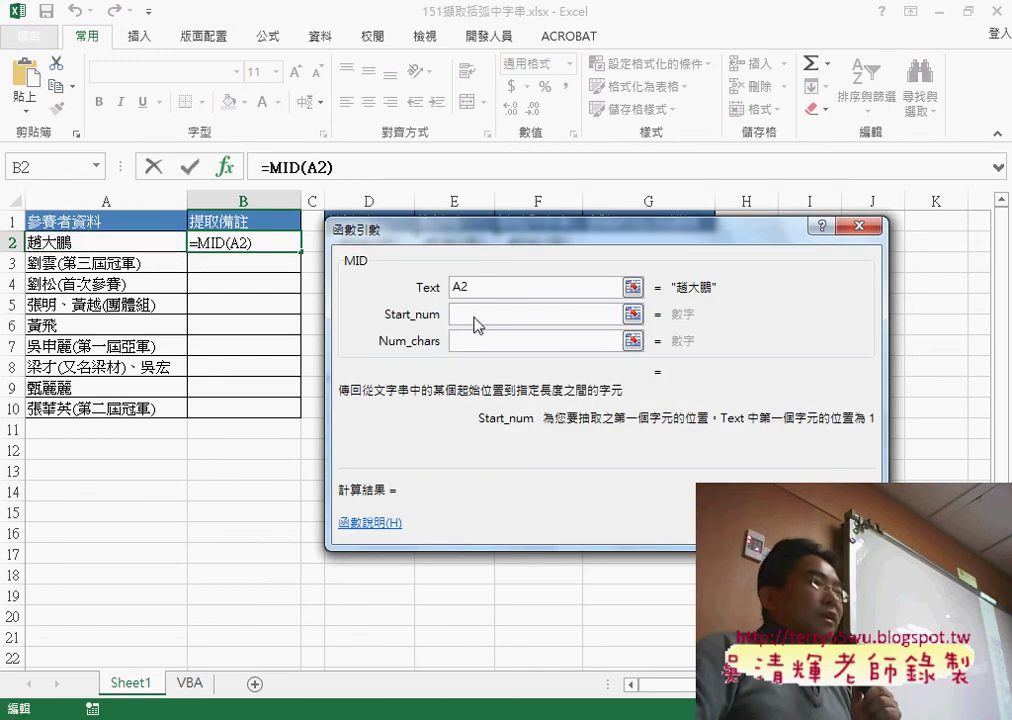
{"action": "right_click", "coordinate": [476, 318]}
{"action": "left_click", "coordinate": [496, 376]}
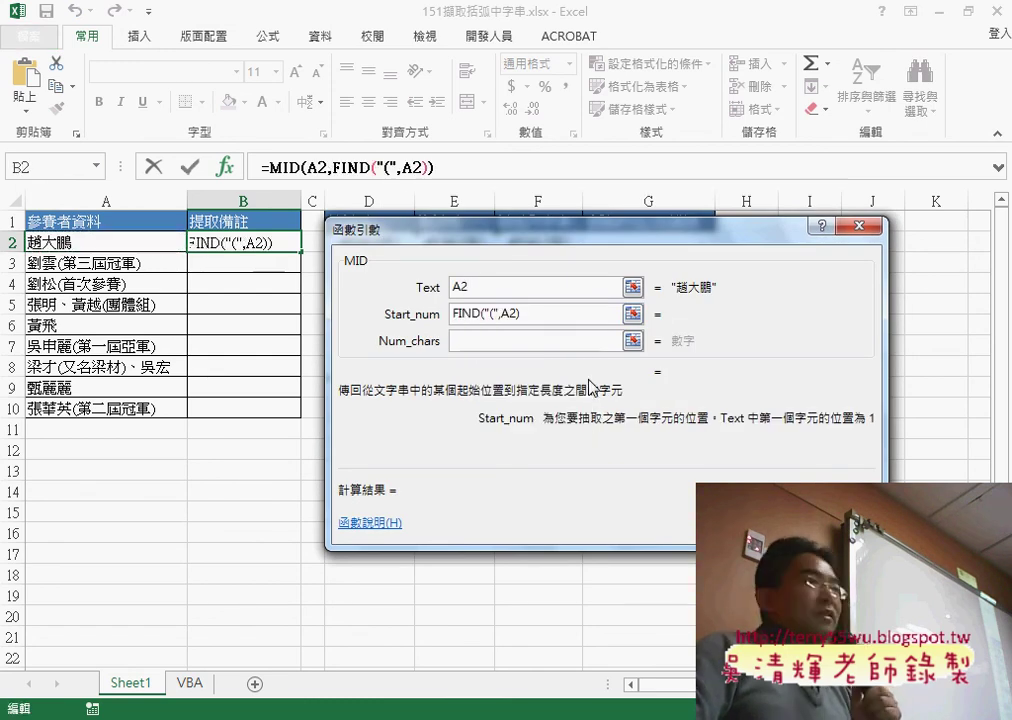
{"action": "left_click_drag", "start_coordinate": [522, 314], "coordinate": [449, 316]}
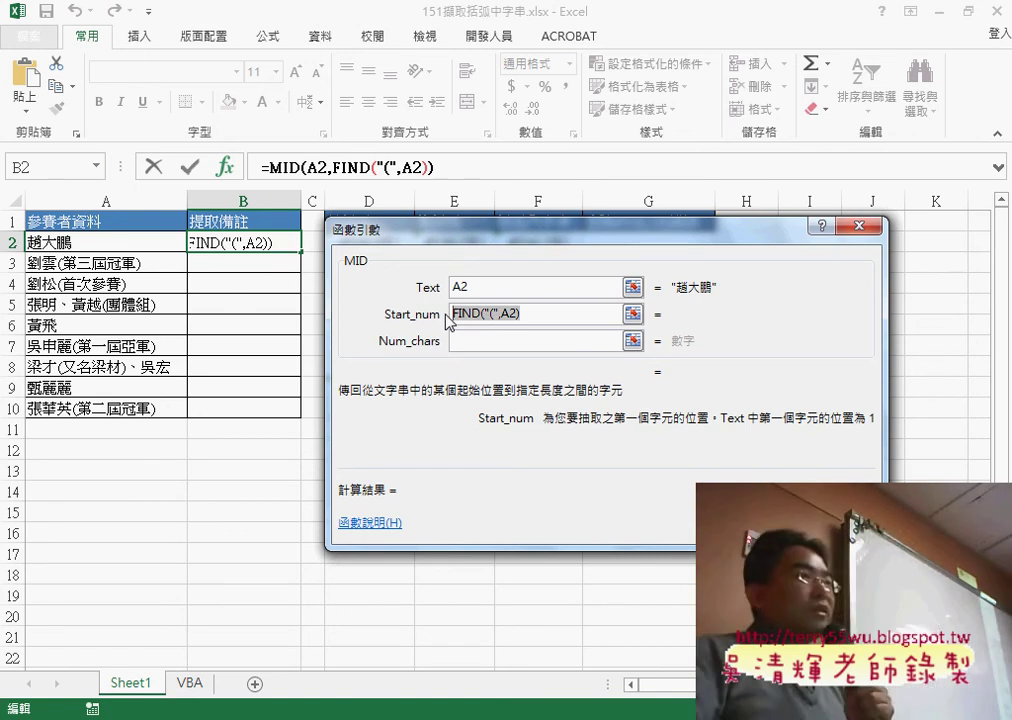
{"action": "left_click", "coordinate": [538, 317]}
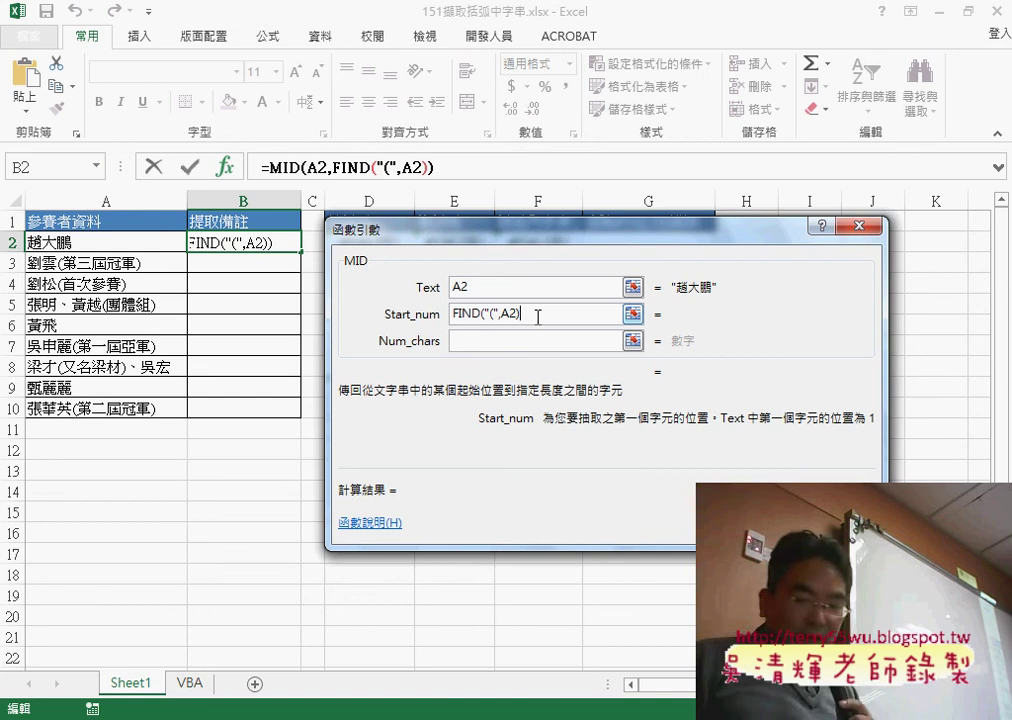
{"action": "type", "text": "+1"}
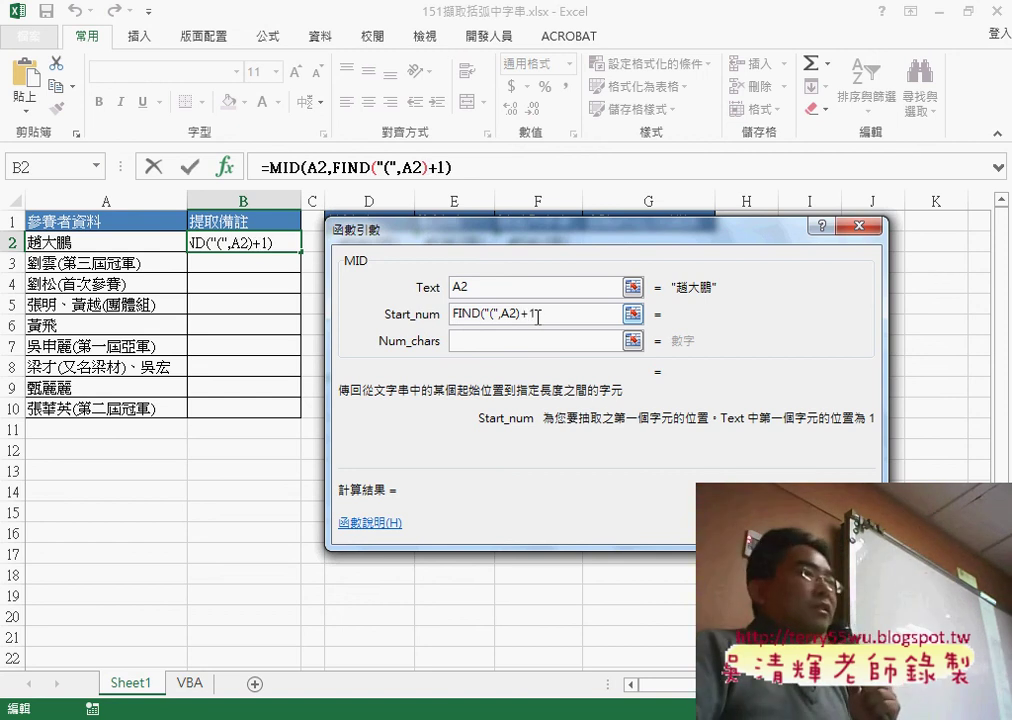
Step: Set MID's Num_chars to FIND(")",A2)-FIND("(",A2)-1 from the pasted FIND expression
{"action": "left_click", "coordinate": [474, 346]}
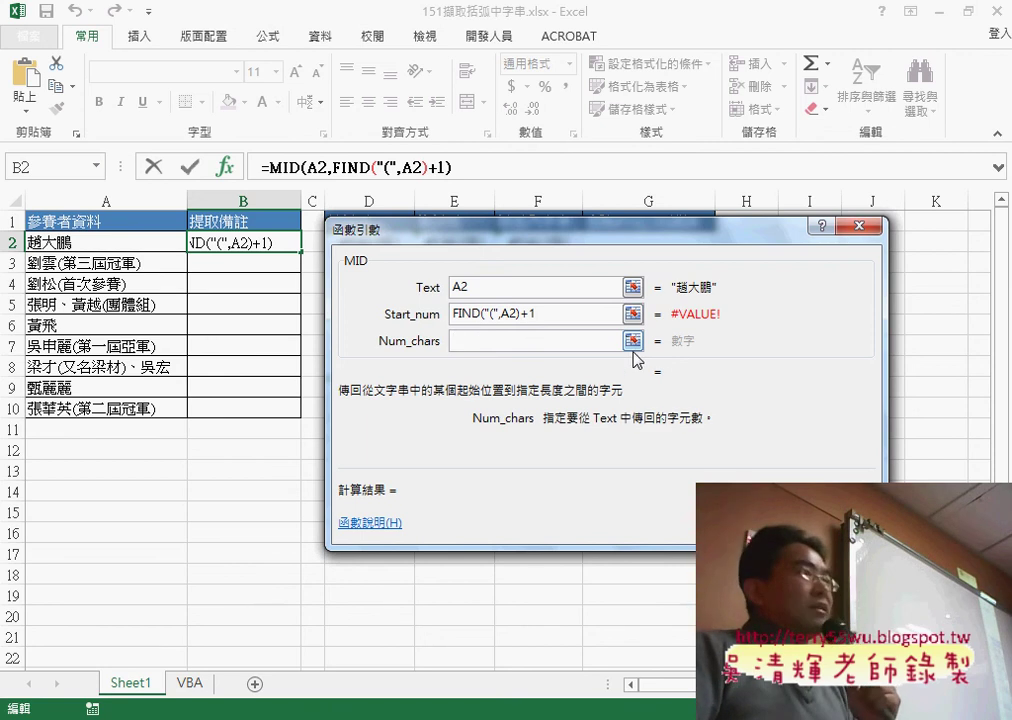
{"action": "right_click", "coordinate": [478, 347]}
{"action": "left_click", "coordinate": [490, 400]}
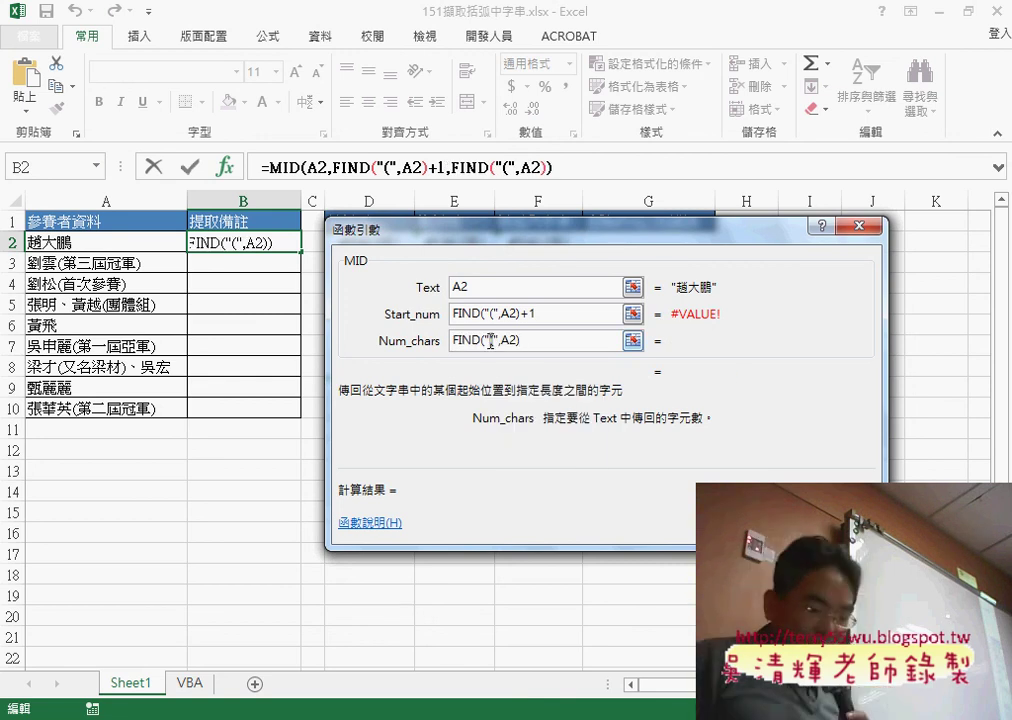
{"action": "left_click", "coordinate": [490, 341]}
{"action": "type", "text": ")"}
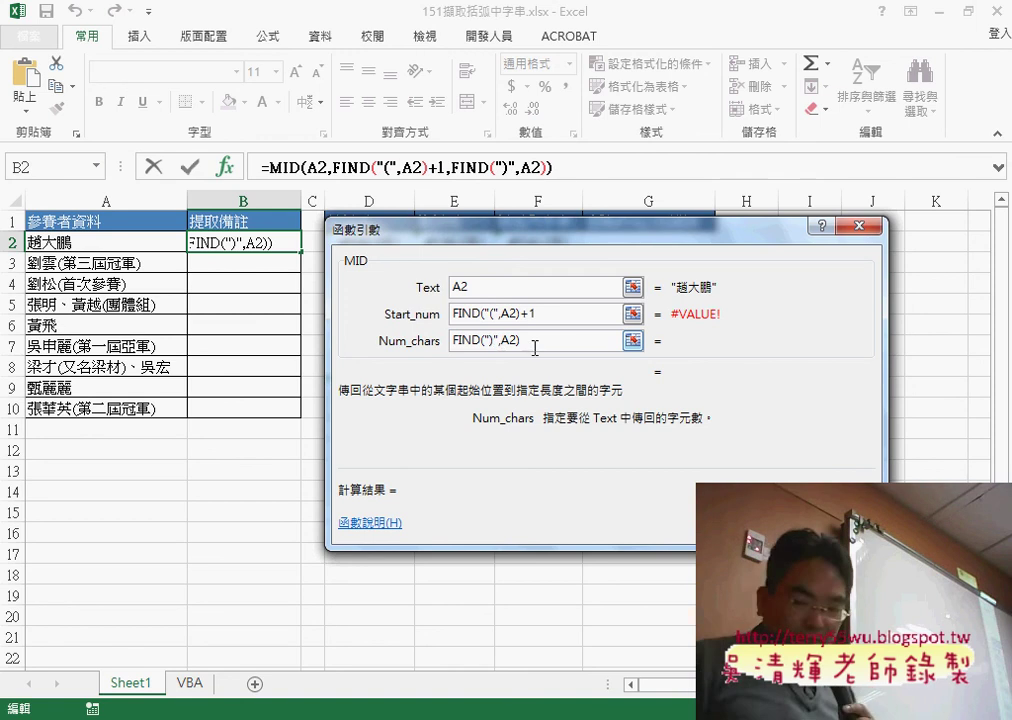
{"action": "type", "text": "-"}
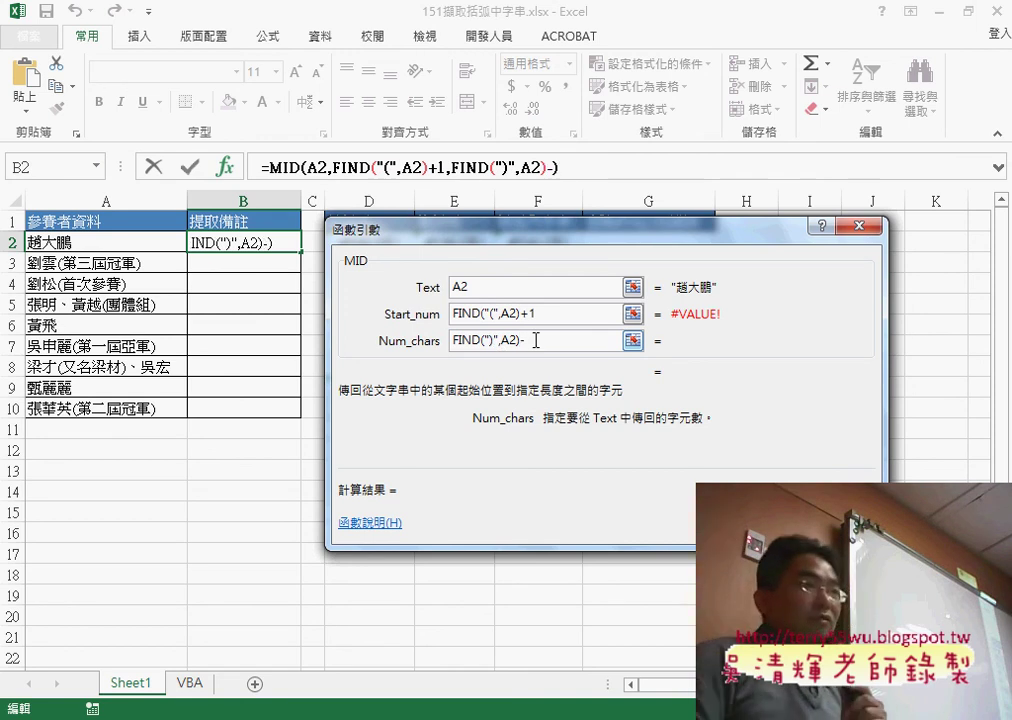
{"action": "type", "text": "FIND(\"(\",A2)"}
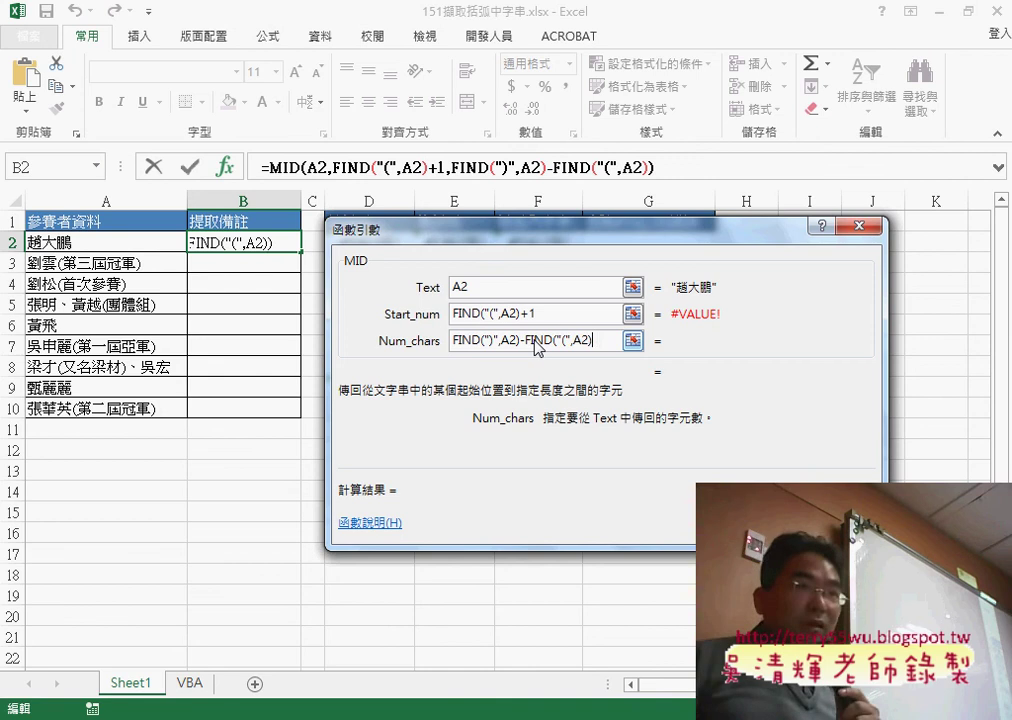
{"action": "type", "text": "-1"}
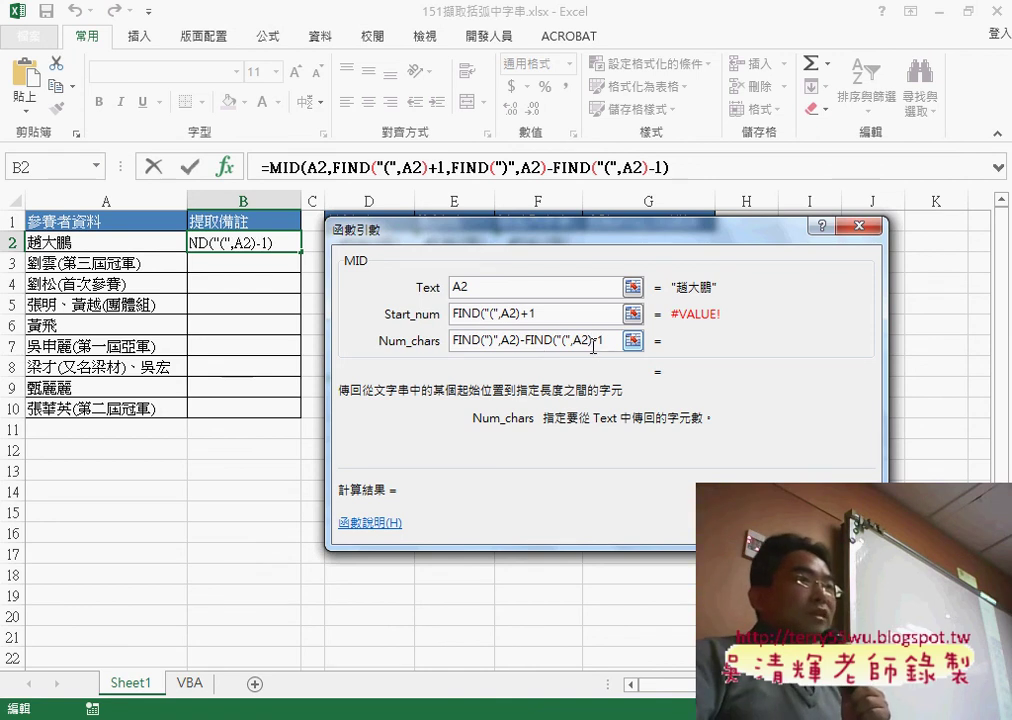
{"action": "left_click_drag", "start_coordinate": [596, 344], "coordinate": [522, 343]}
{"action": "left_click", "coordinate": [511, 343]}
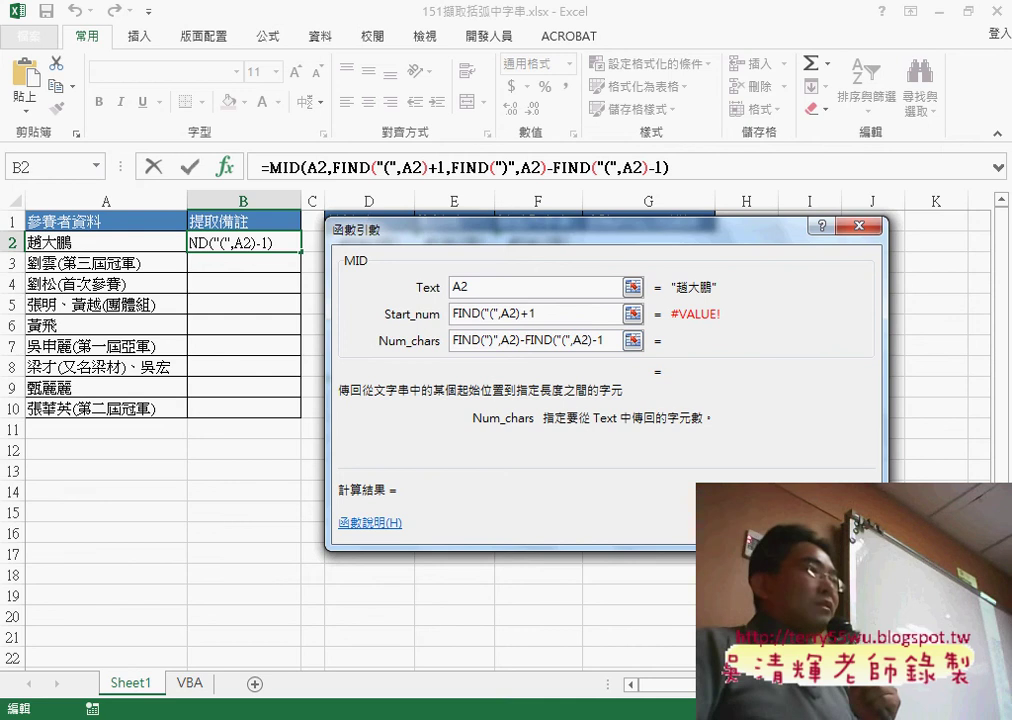
Step: Confirm the MID formula in B2 and fill it down to B10
{"action": "left_click", "coordinate": [760, 531]}
{"action": "left_click_drag", "start_coordinate": [303, 254], "coordinate": [290, 410]}
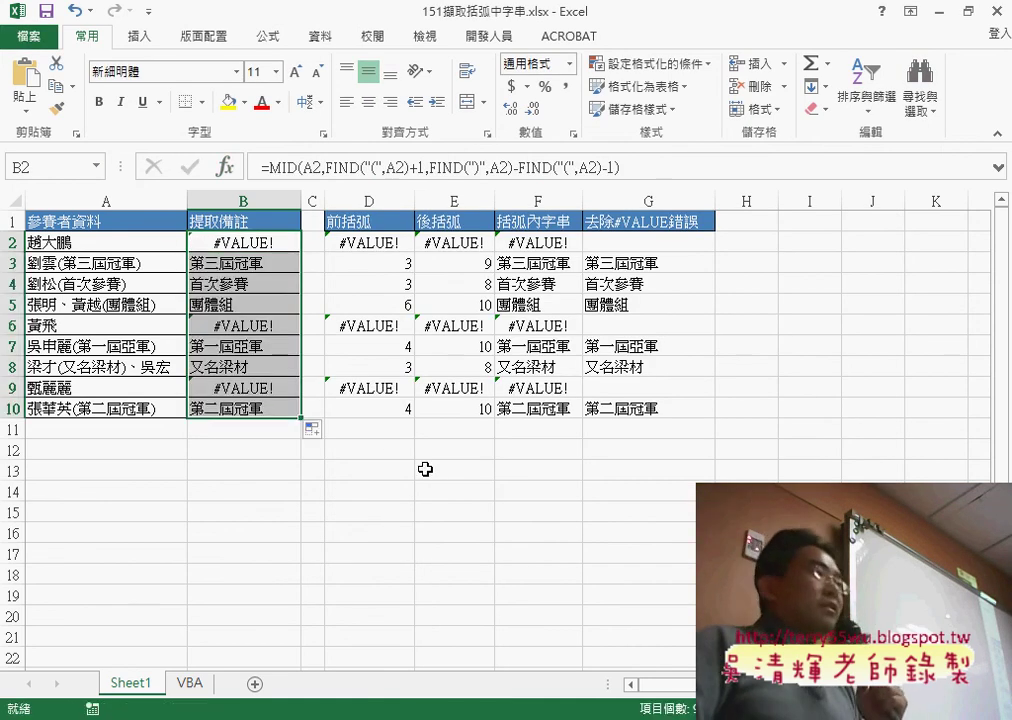
{"action": "left_click", "coordinate": [233, 242]}
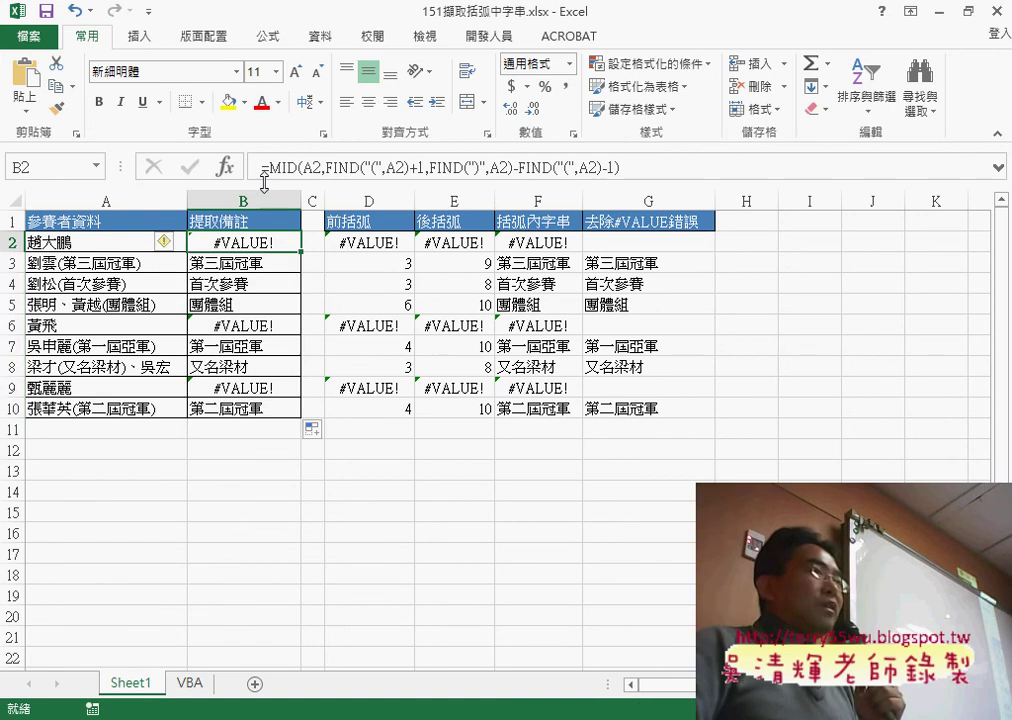
Step: Cut the MID formula from B2 and insert IFERROR from the recently used functions
{"action": "left_click_drag", "start_coordinate": [262, 167], "coordinate": [664, 167]}
{"action": "right_click", "coordinate": [536, 167]}
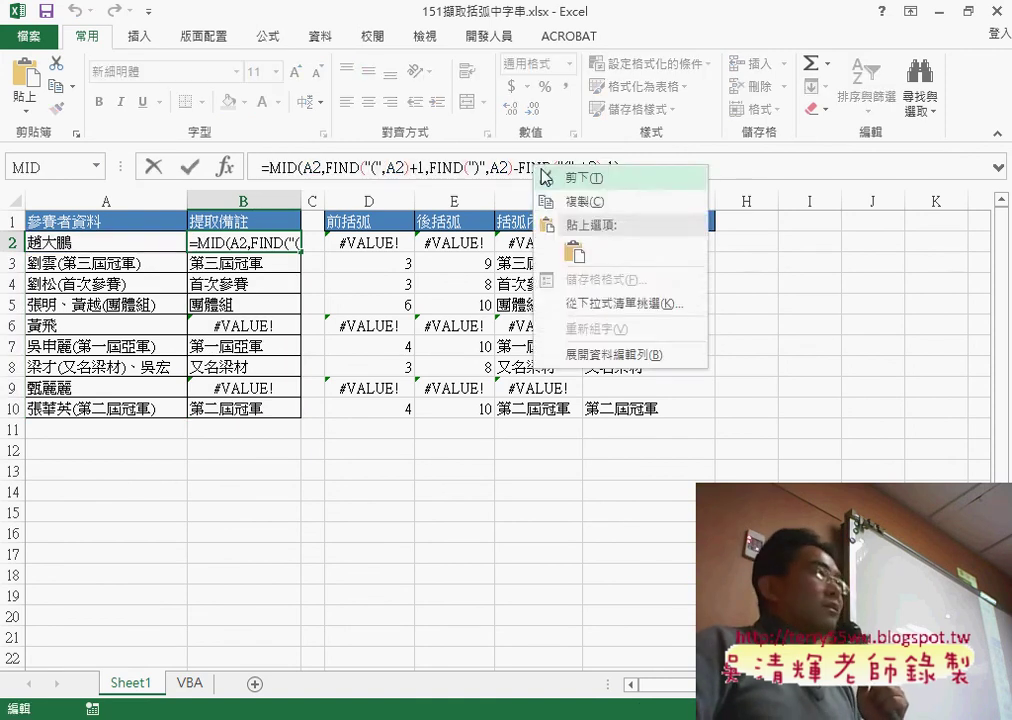
{"action": "left_click", "coordinate": [549, 179]}
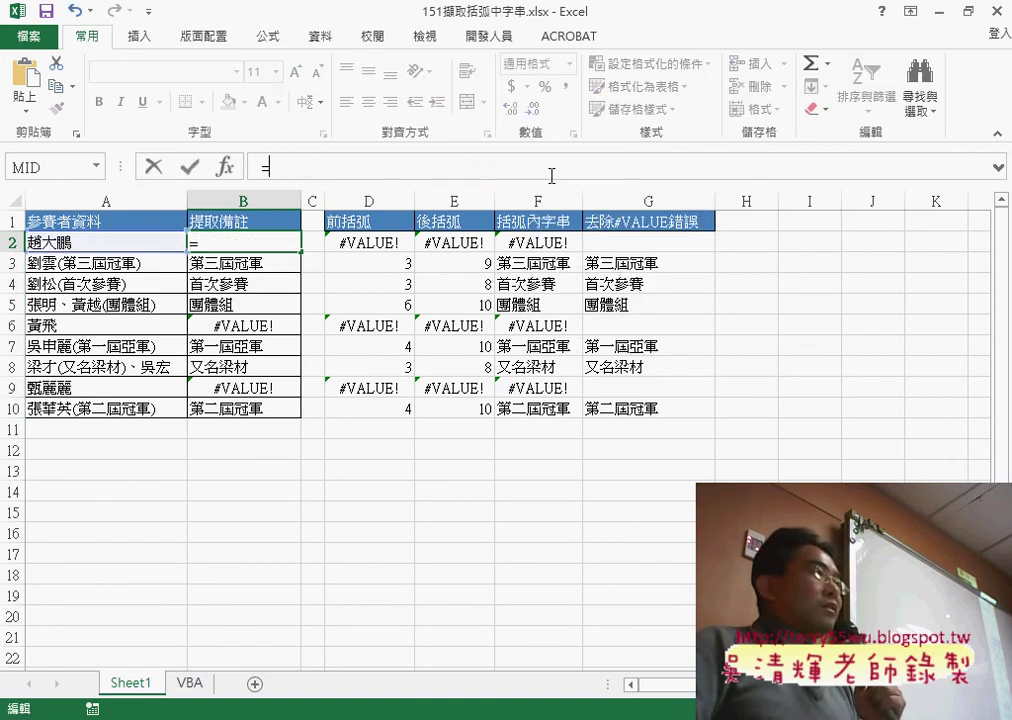
{"action": "left_click", "coordinate": [230, 168]}
{"action": "left_click", "coordinate": [513, 286]}
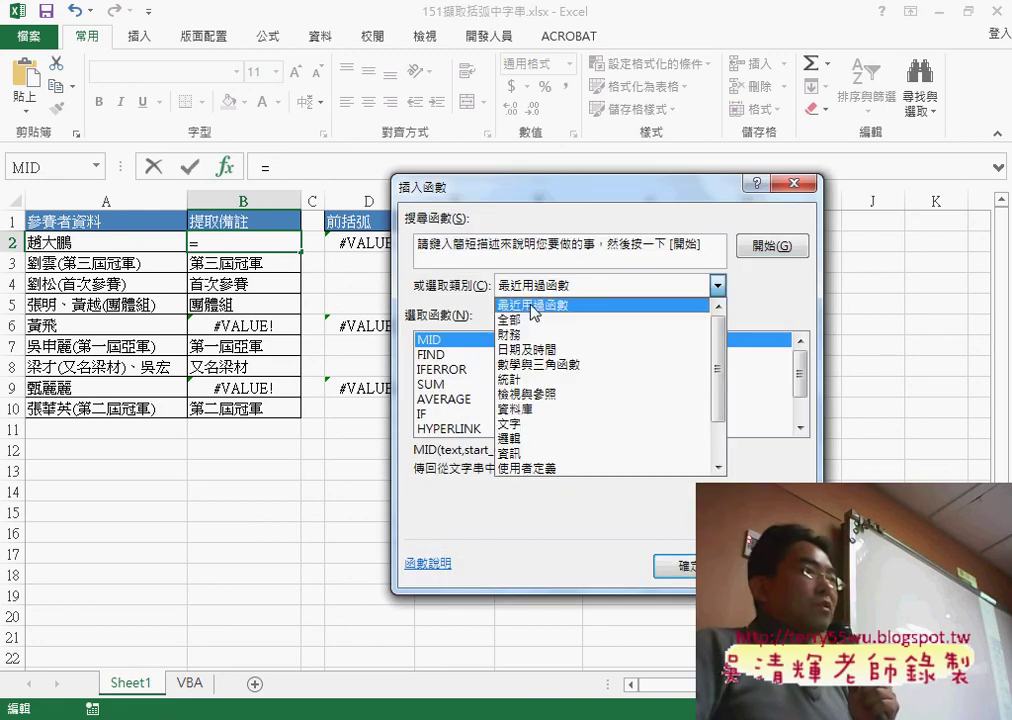
{"action": "left_click", "coordinate": [533, 306]}
{"action": "left_click", "coordinate": [463, 370]}
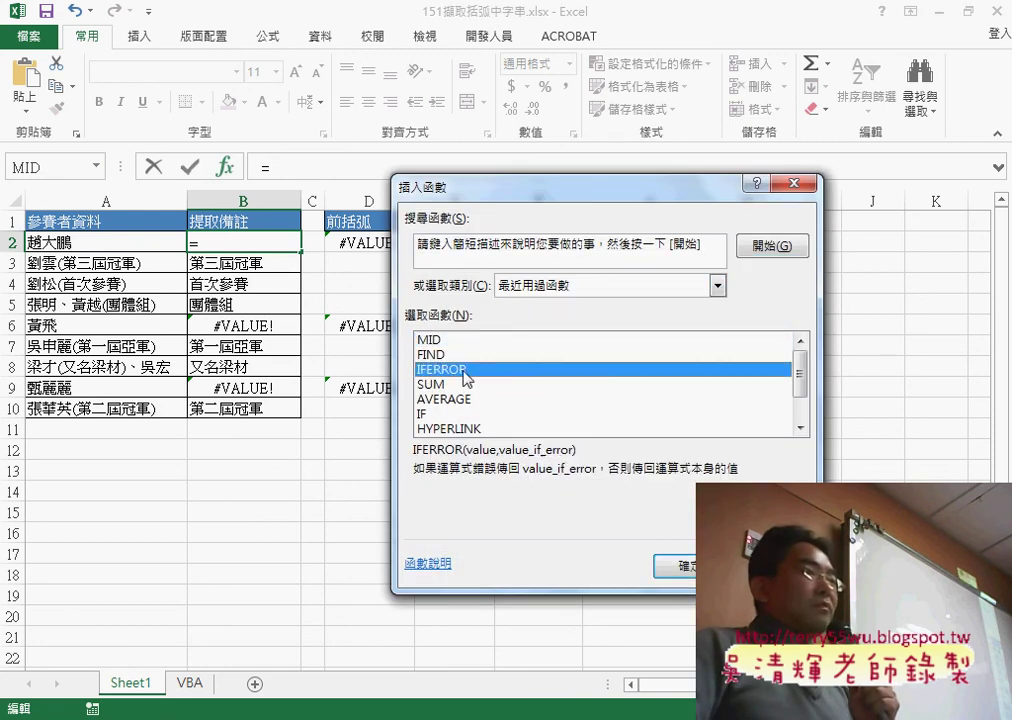
{"action": "left_click", "coordinate": [660, 565]}
Step: Use the MID formula as IFERROR's Value with "" on error, then fill B2 down to B10
{"action": "right_click", "coordinate": [510, 303]}
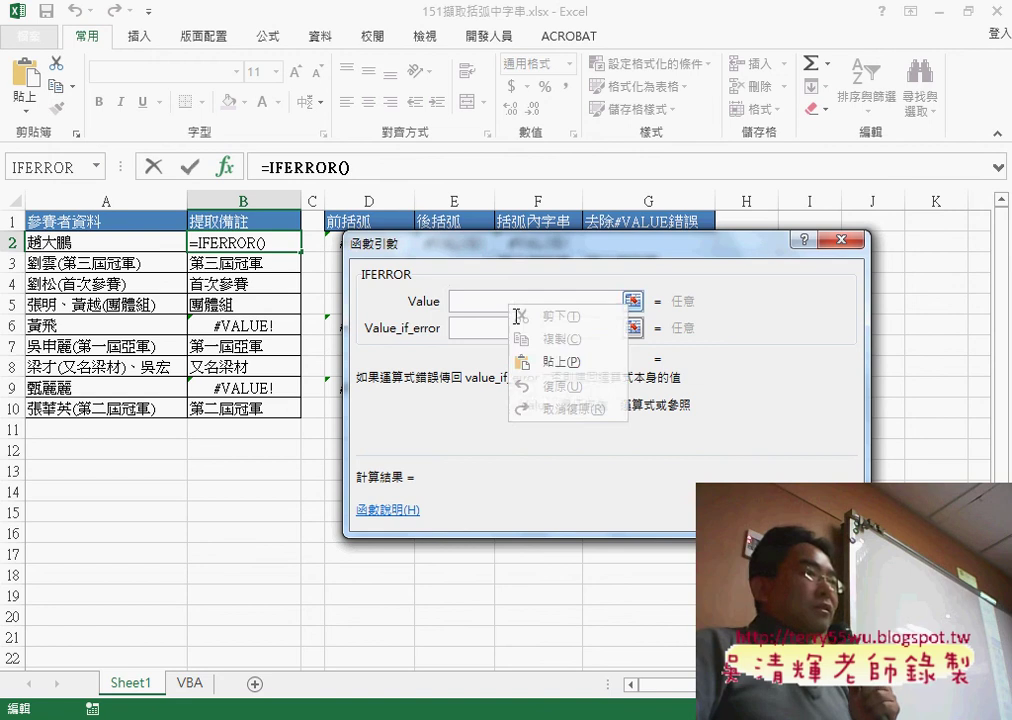
{"action": "left_click", "coordinate": [547, 363]}
{"action": "left_click", "coordinate": [507, 328]}
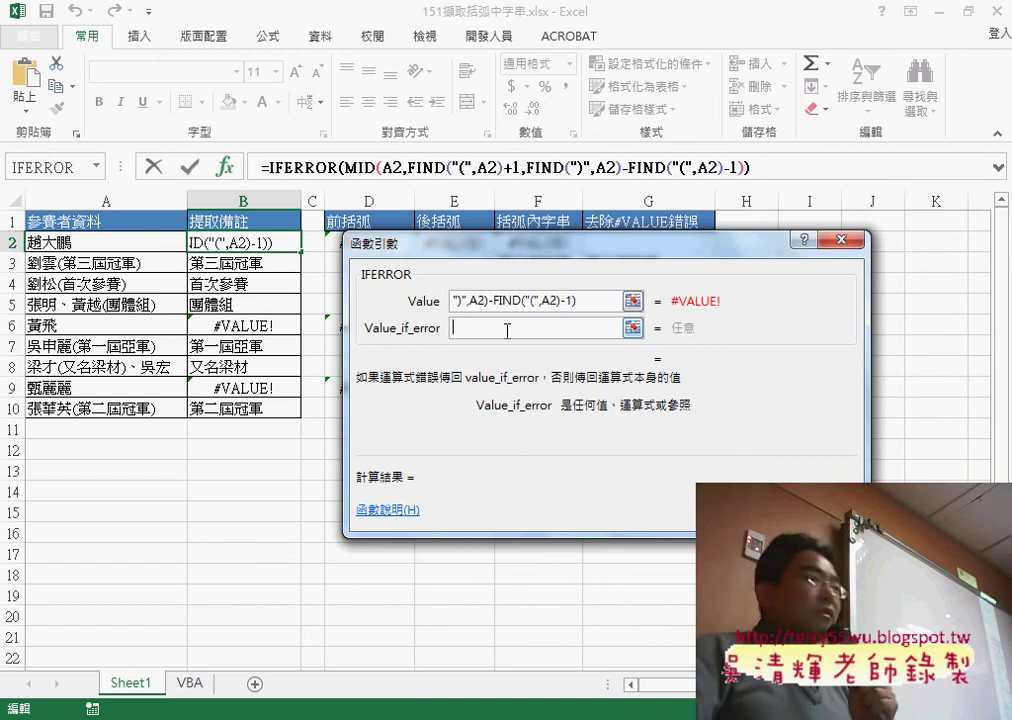
{"action": "type", "text": "\"\""}
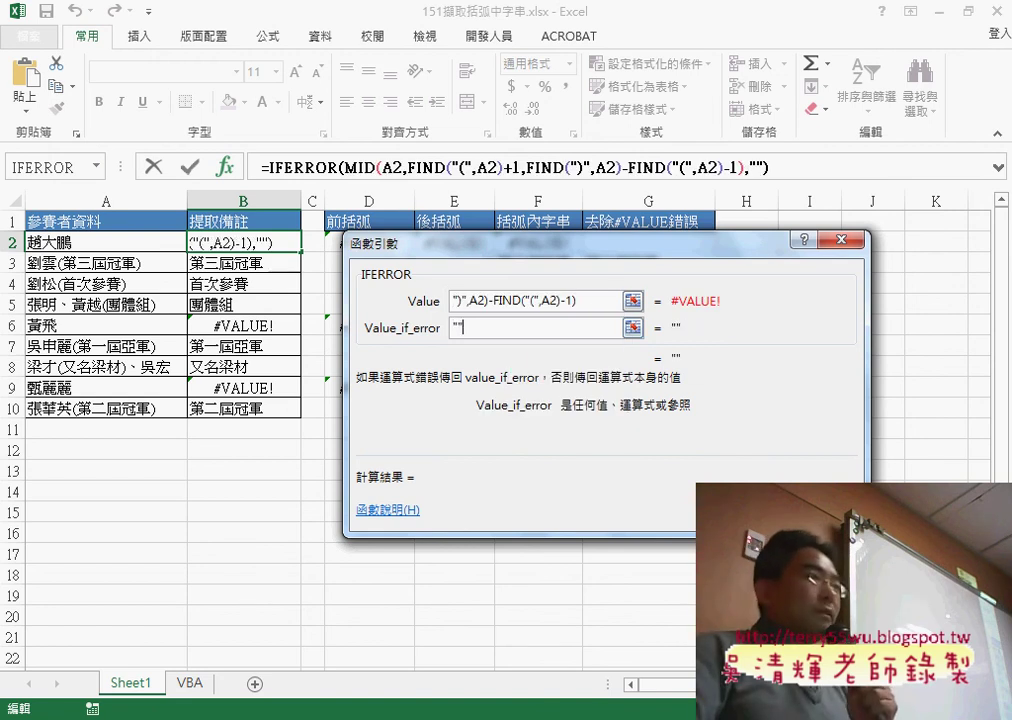
{"action": "key", "text": "Return"}
{"action": "left_click_drag", "start_coordinate": [302, 255], "coordinate": [303, 418]}
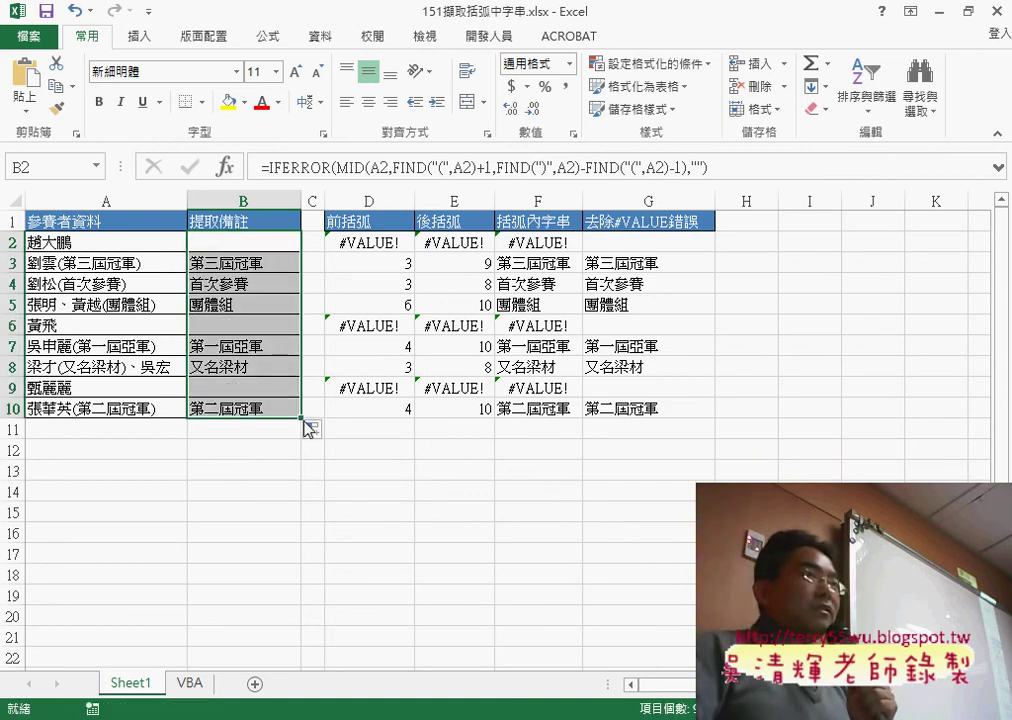
{"action": "left_click_drag", "start_coordinate": [708, 167], "coordinate": [247, 160]}
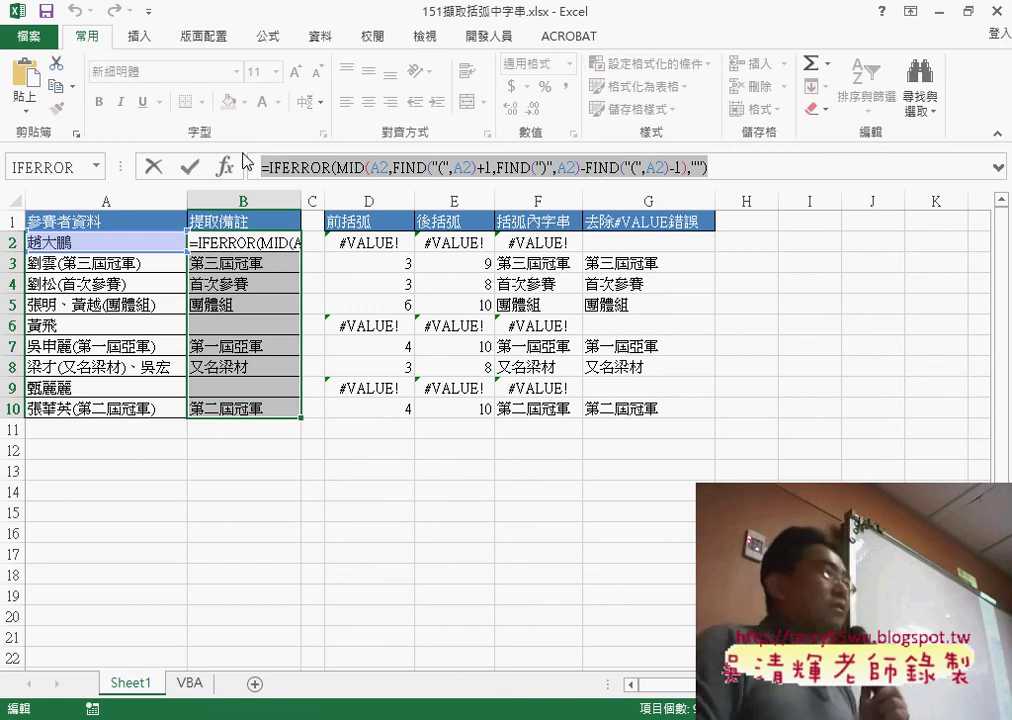
{"action": "left_click_drag", "start_coordinate": [246, 160], "coordinate": [252, 164]}
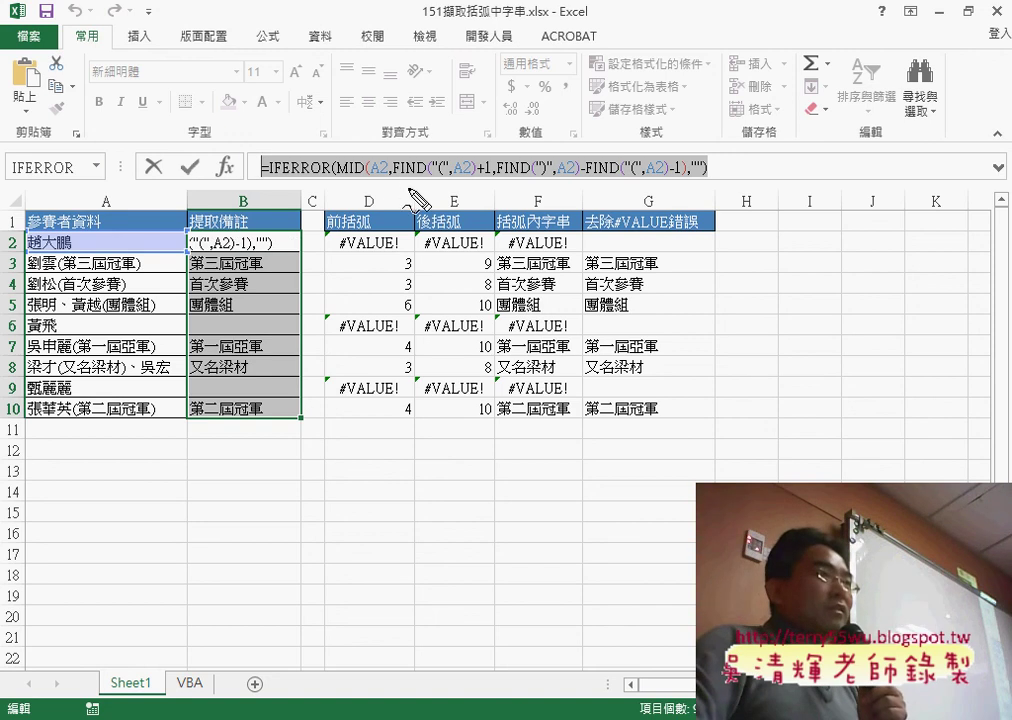
{"action": "left_click_drag", "start_coordinate": [394, 180], "coordinate": [476, 180]}
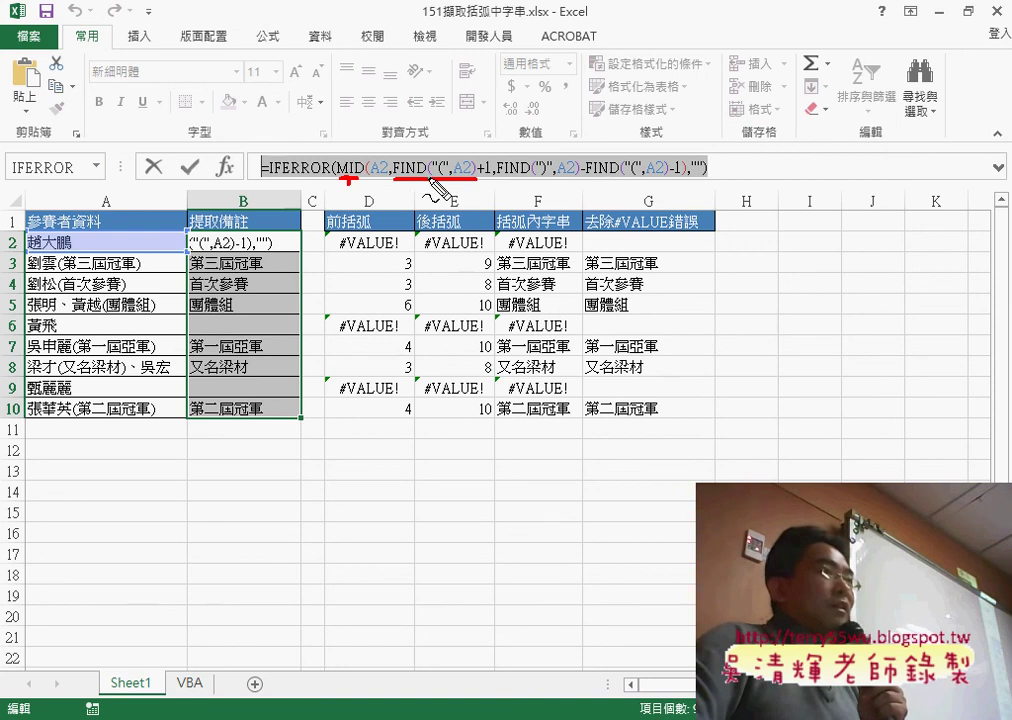
{"action": "left_click_drag", "start_coordinate": [476, 179], "coordinate": [566, 186]}
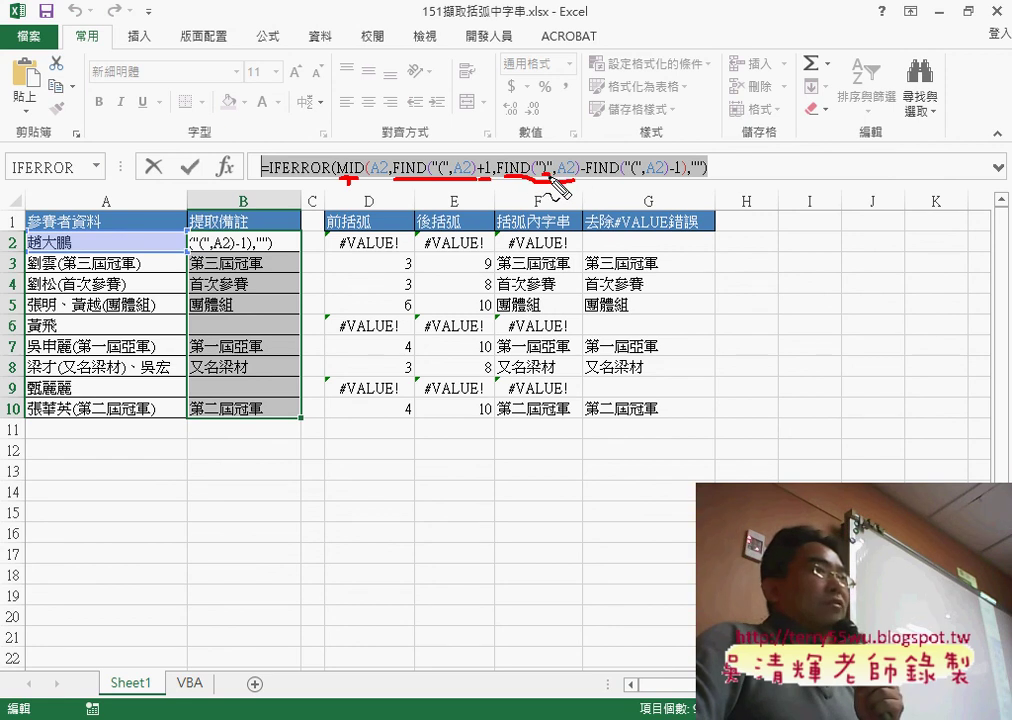
{"action": "left_click_drag", "start_coordinate": [588, 181], "coordinate": [666, 181]}
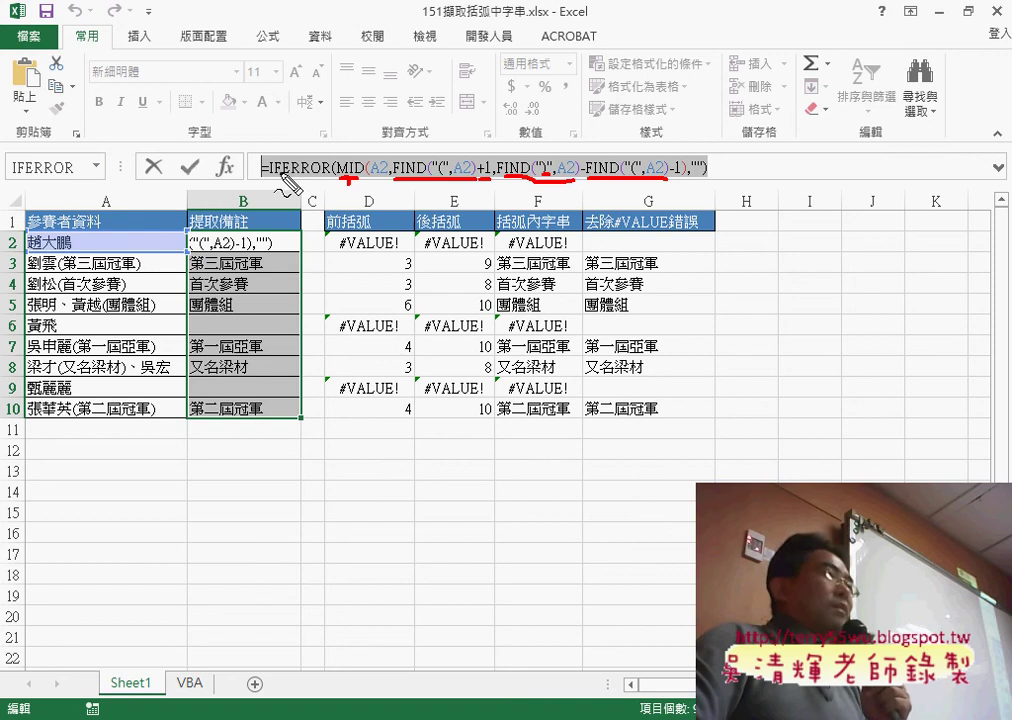
{"action": "left_click_drag", "start_coordinate": [333, 155], "coordinate": [332, 184]}
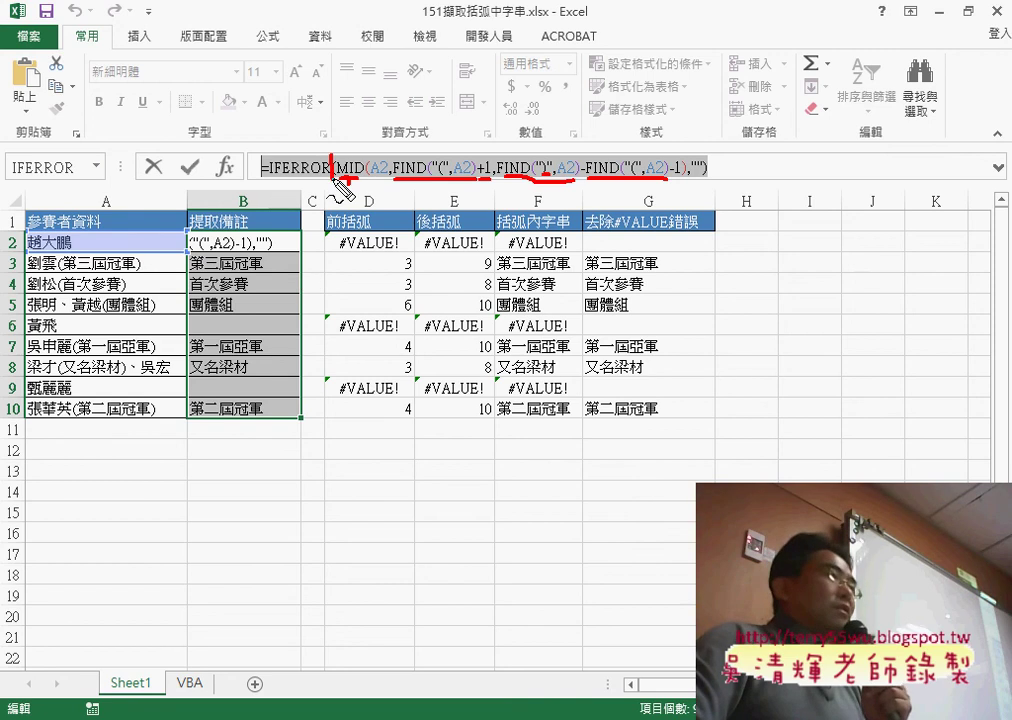
{"action": "left_click_drag", "start_coordinate": [268, 182], "coordinate": [330, 182]}
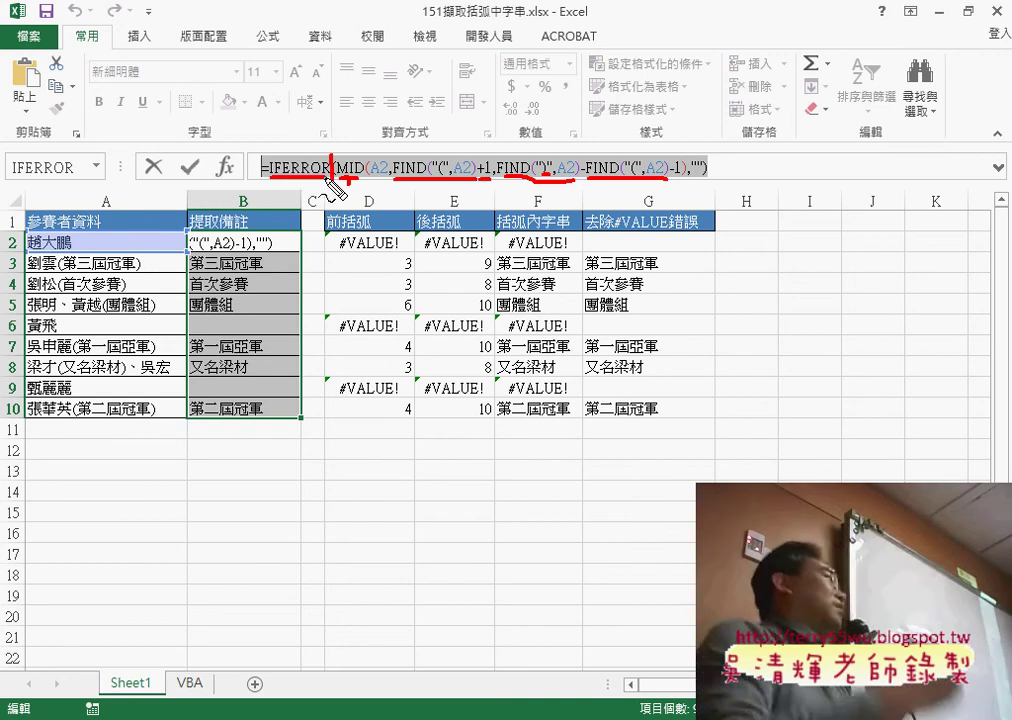